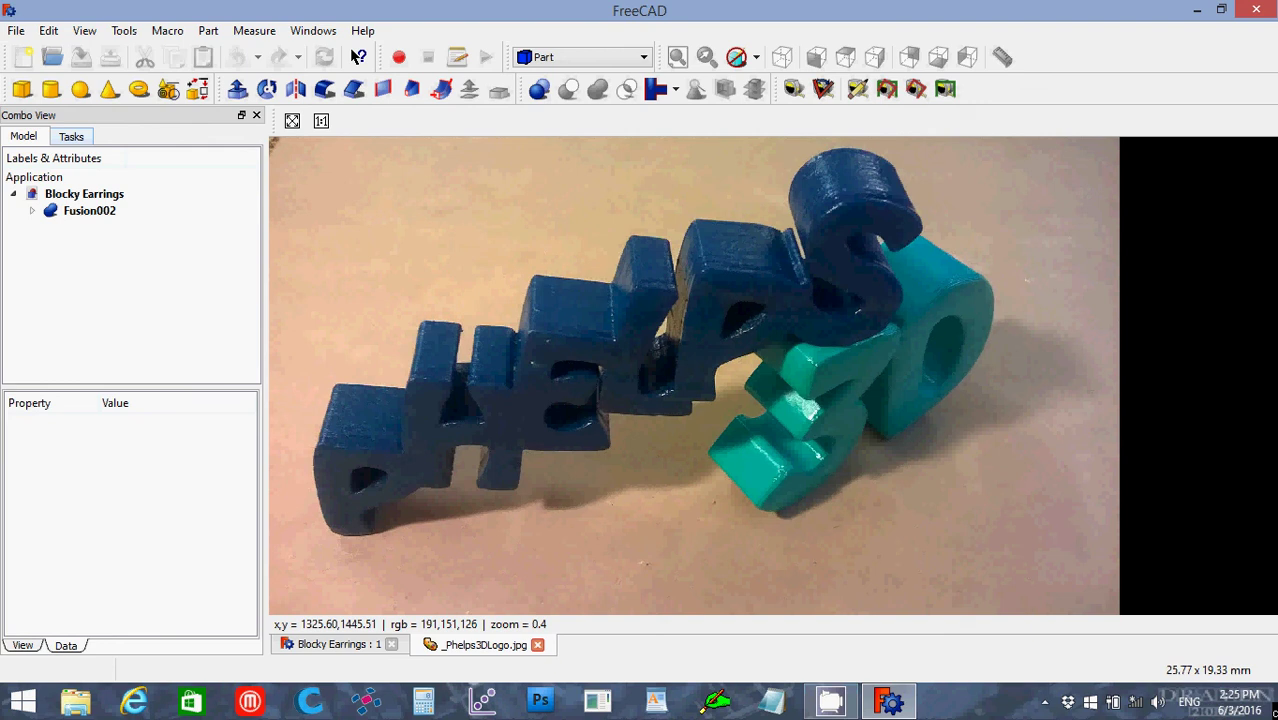
Close the _Phelps3DLogo.jpg image tab so only the Blocky Earrings model view remains.
{"action": "left_click", "coordinate": [537, 645]}
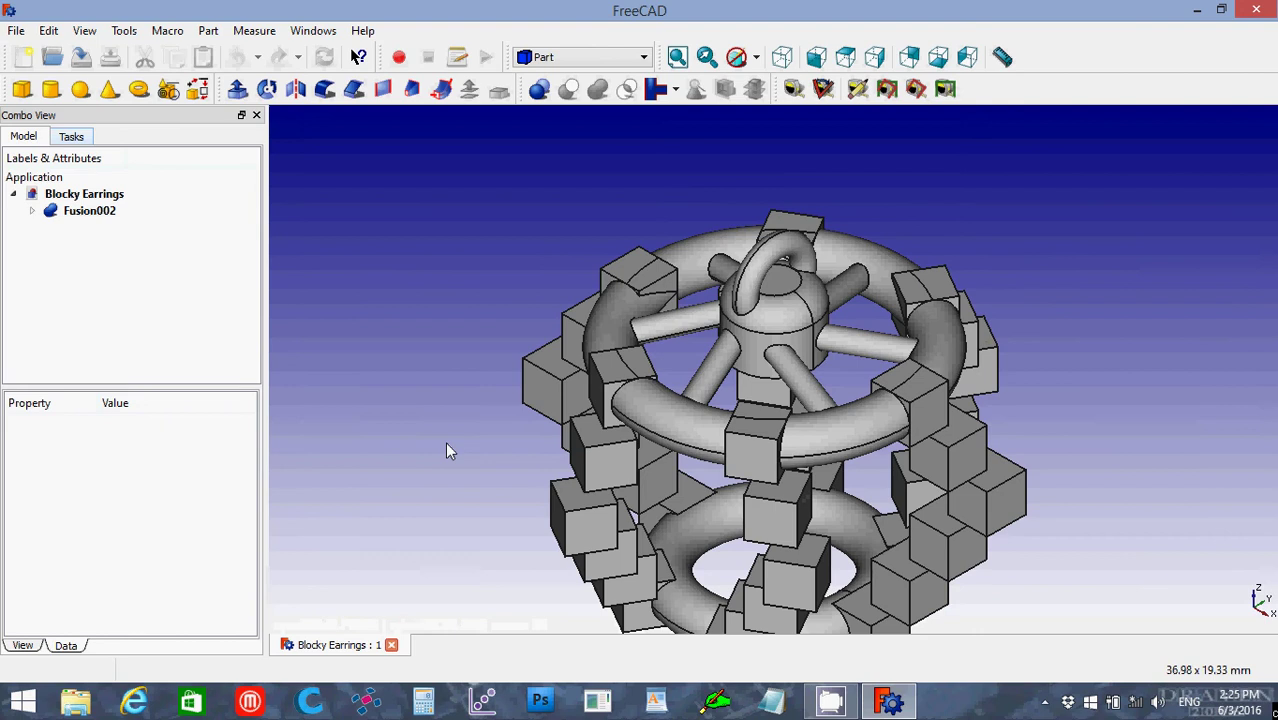
{"action": "key", "text": "Down"}
{"action": "key", "text": "Down"}
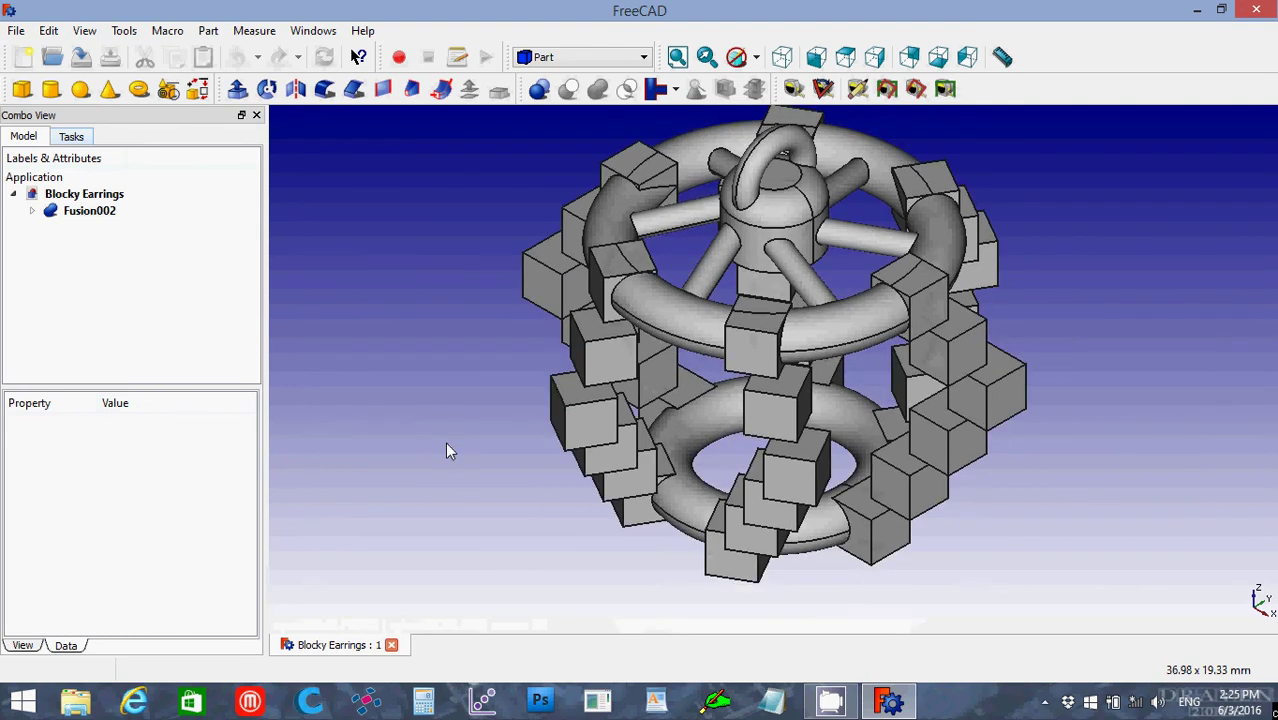
{"action": "key", "text": "Up"}
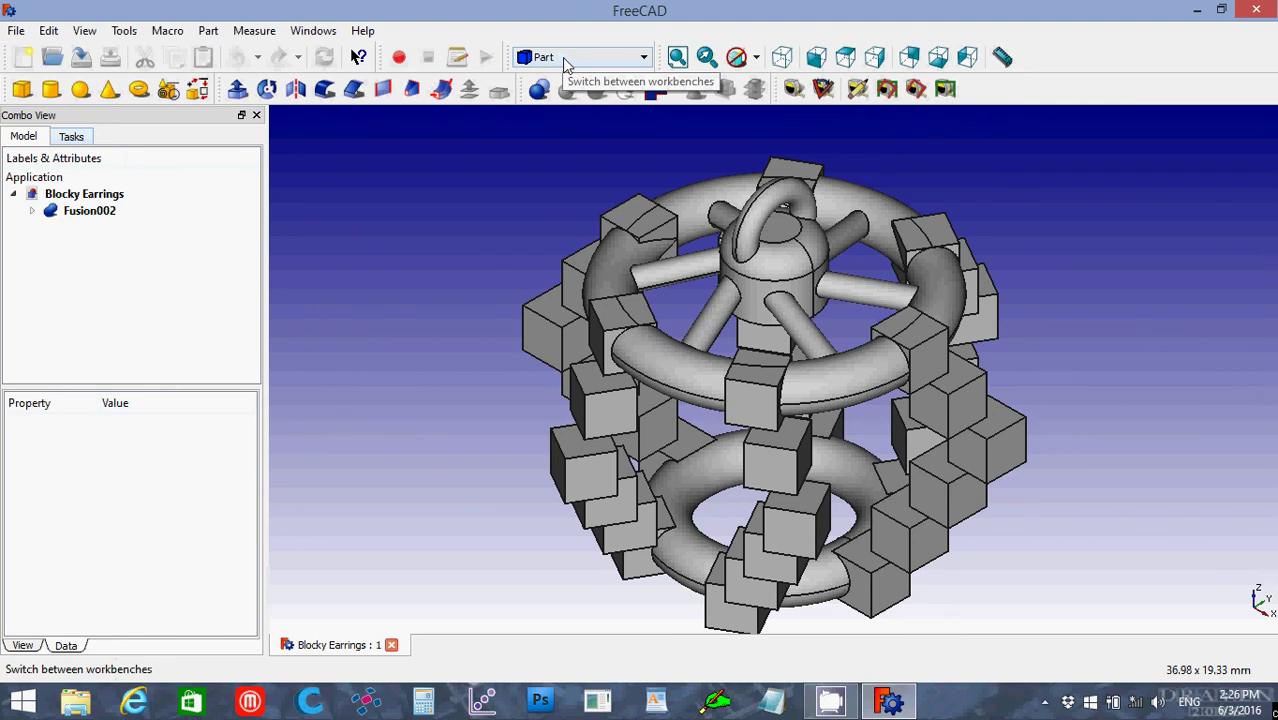
Switch to the Raytracing workbench and confirm the POV-Ray preferences: pvengine64.exe with 1280 x 768 output.
{"action": "left_click", "coordinate": [565, 63]}
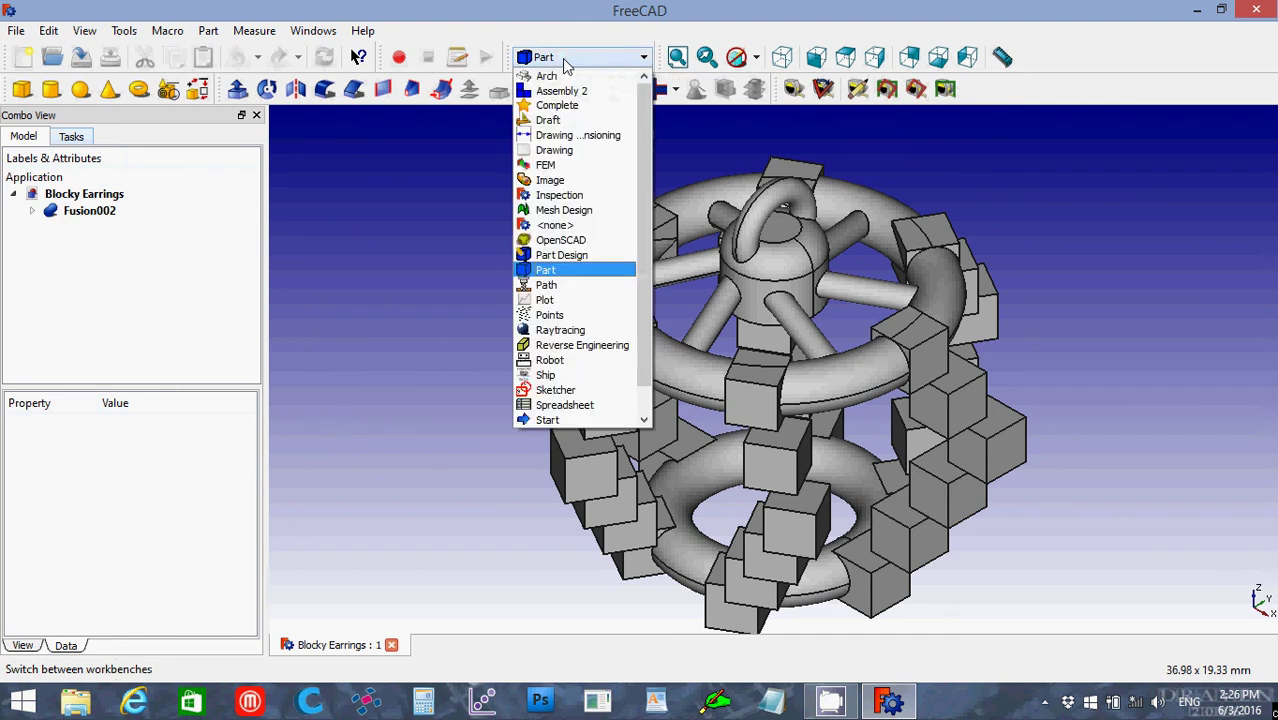
{"action": "left_click", "coordinate": [548, 331]}
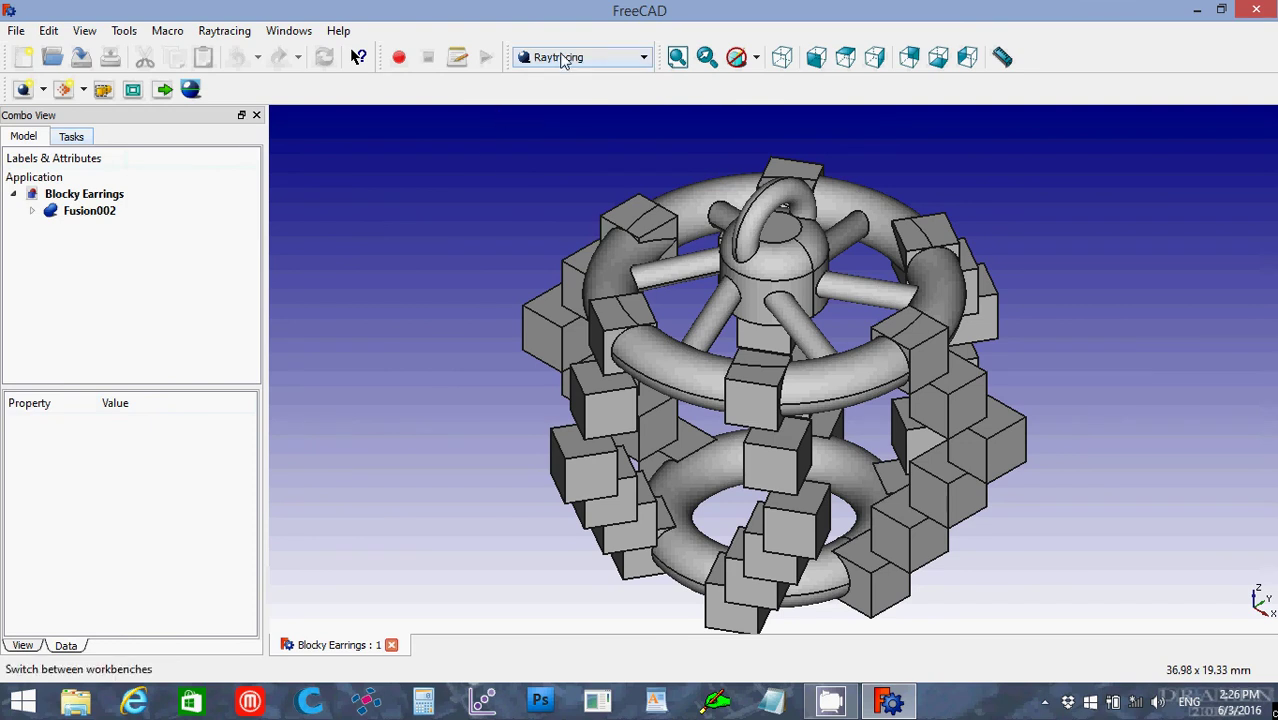
{"action": "left_click", "coordinate": [48, 30]}
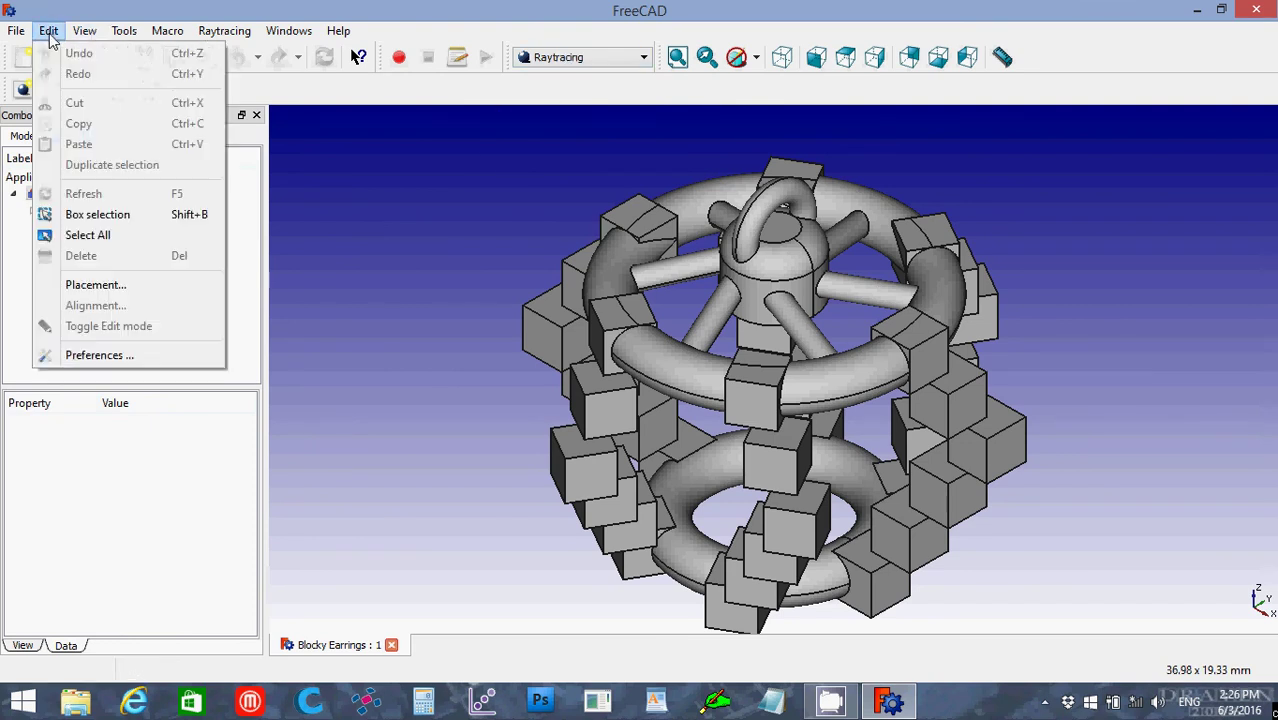
{"action": "left_click", "coordinate": [100, 355]}
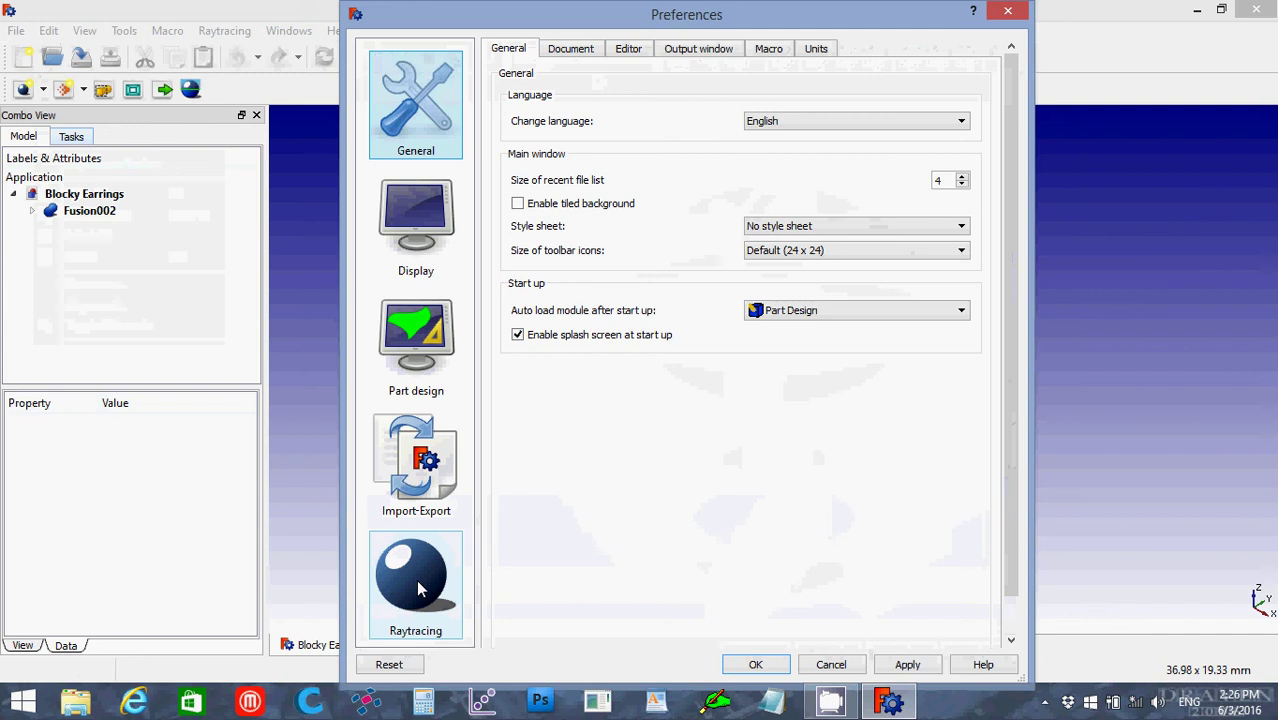
{"action": "left_click", "coordinate": [419, 589]}
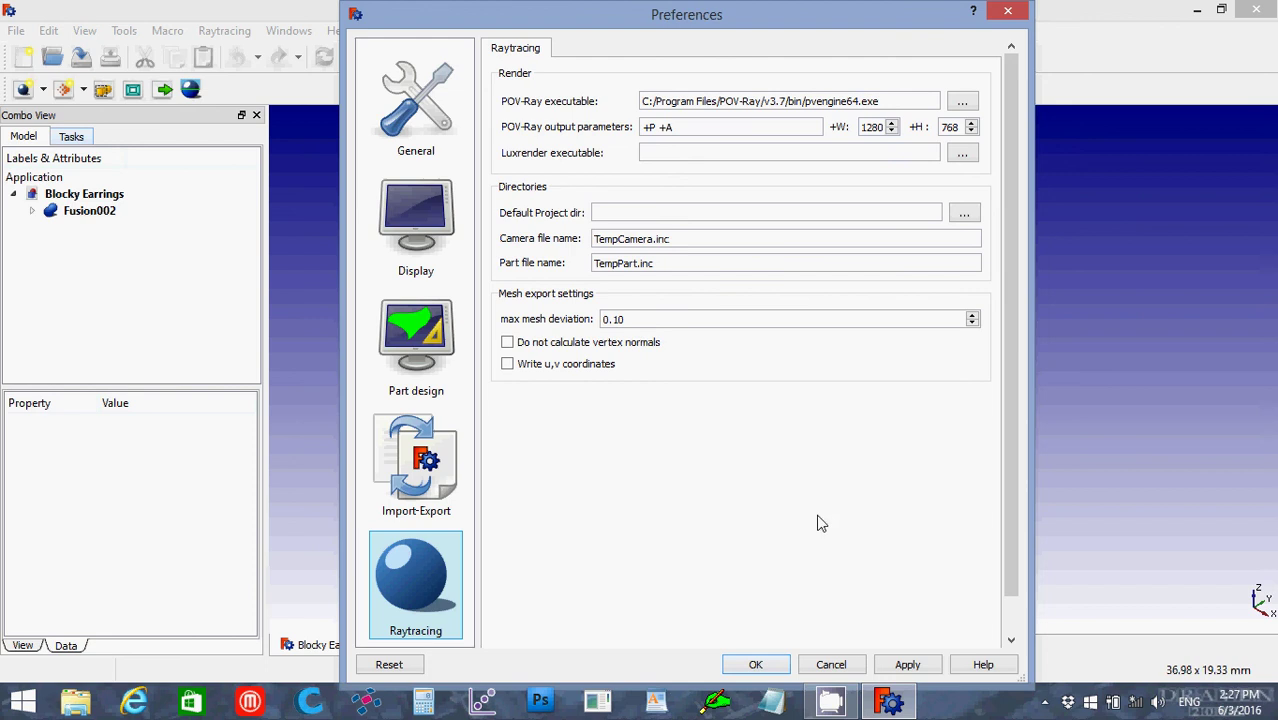
{"action": "left_click", "coordinate": [752, 668]}
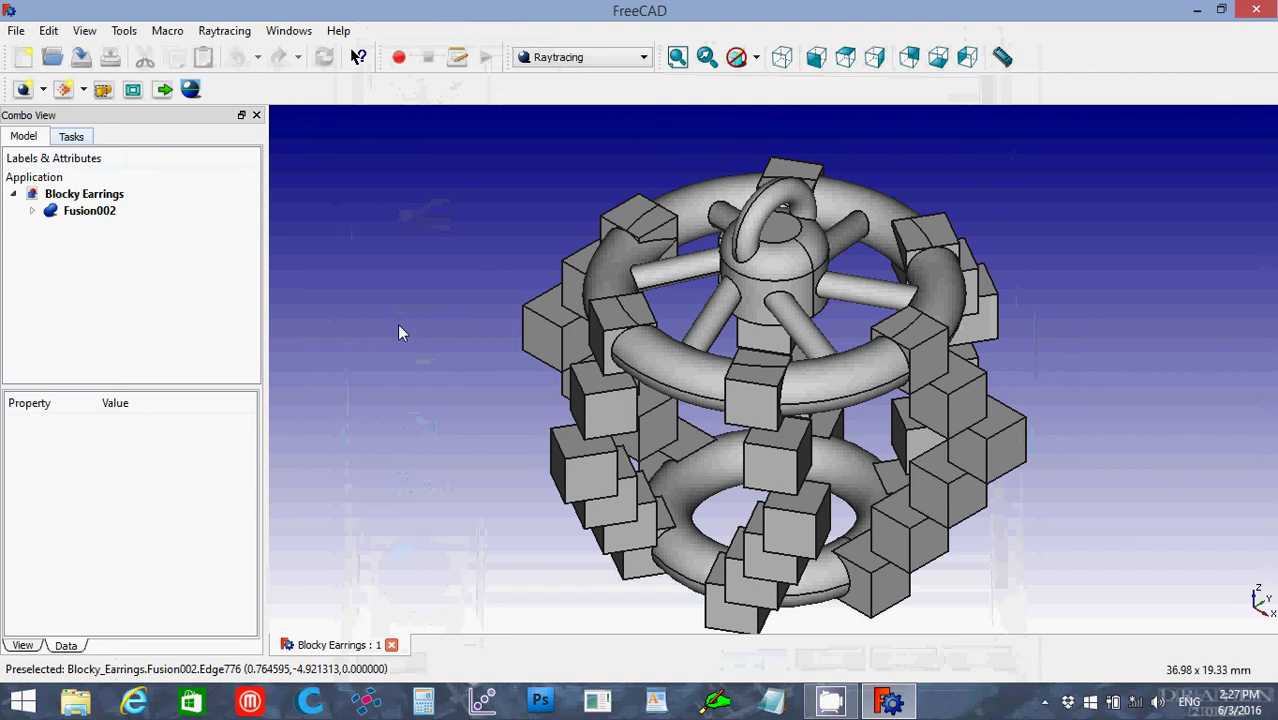
Attempt a RadiosityNormal POV-Ray project, decline the camera warning, and switch the view to perspective.
{"action": "left_click", "coordinate": [43, 90]}
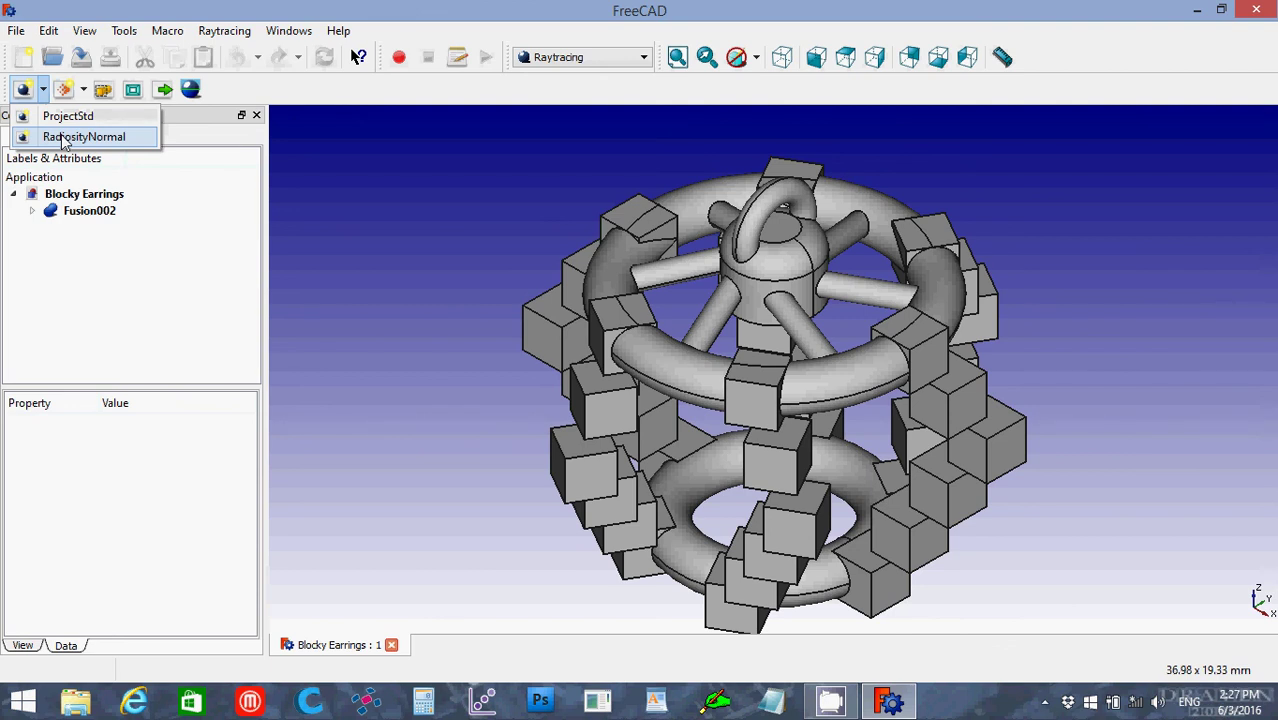
{"action": "left_click", "coordinate": [64, 137]}
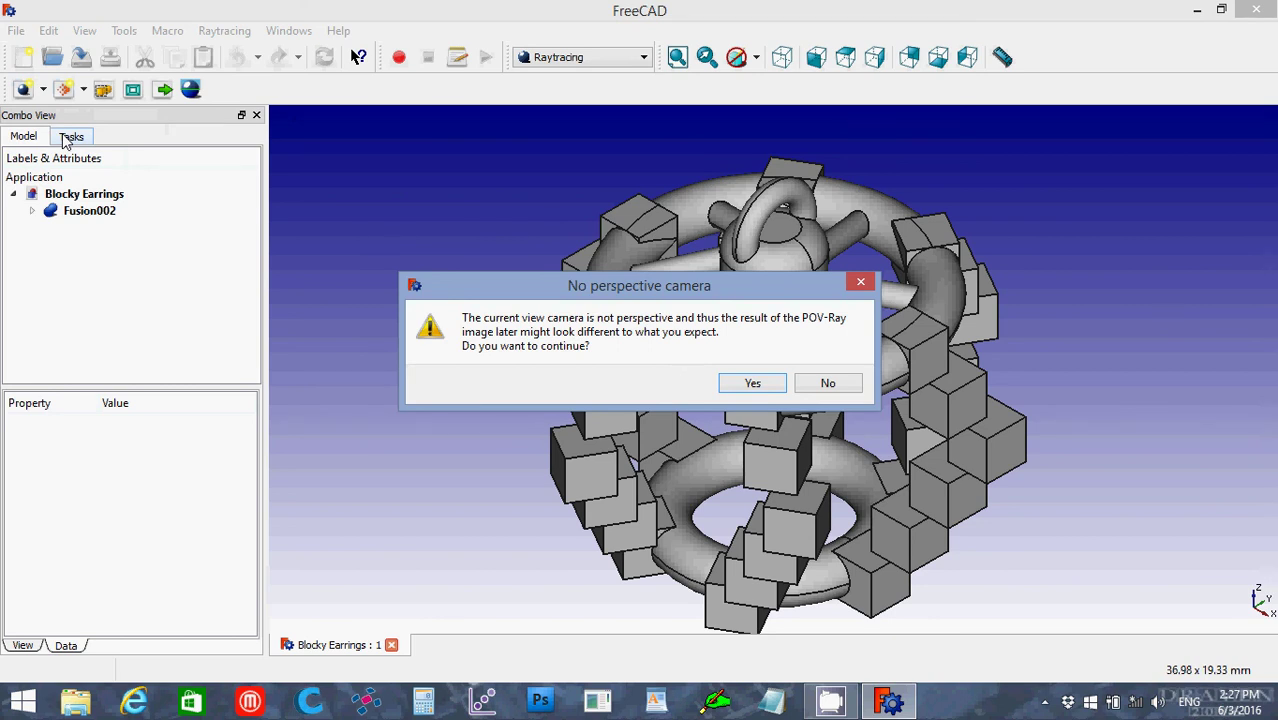
{"action": "left_click", "coordinate": [846, 383]}
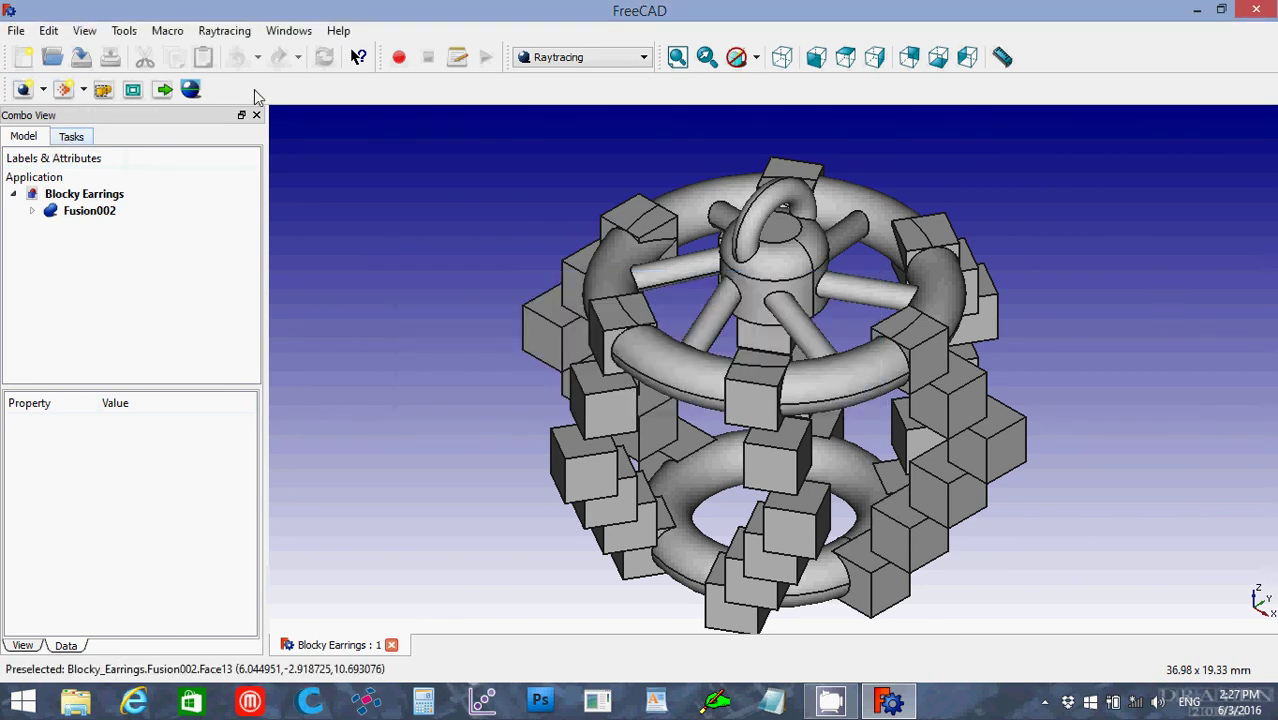
{"action": "left_click", "coordinate": [95, 33]}
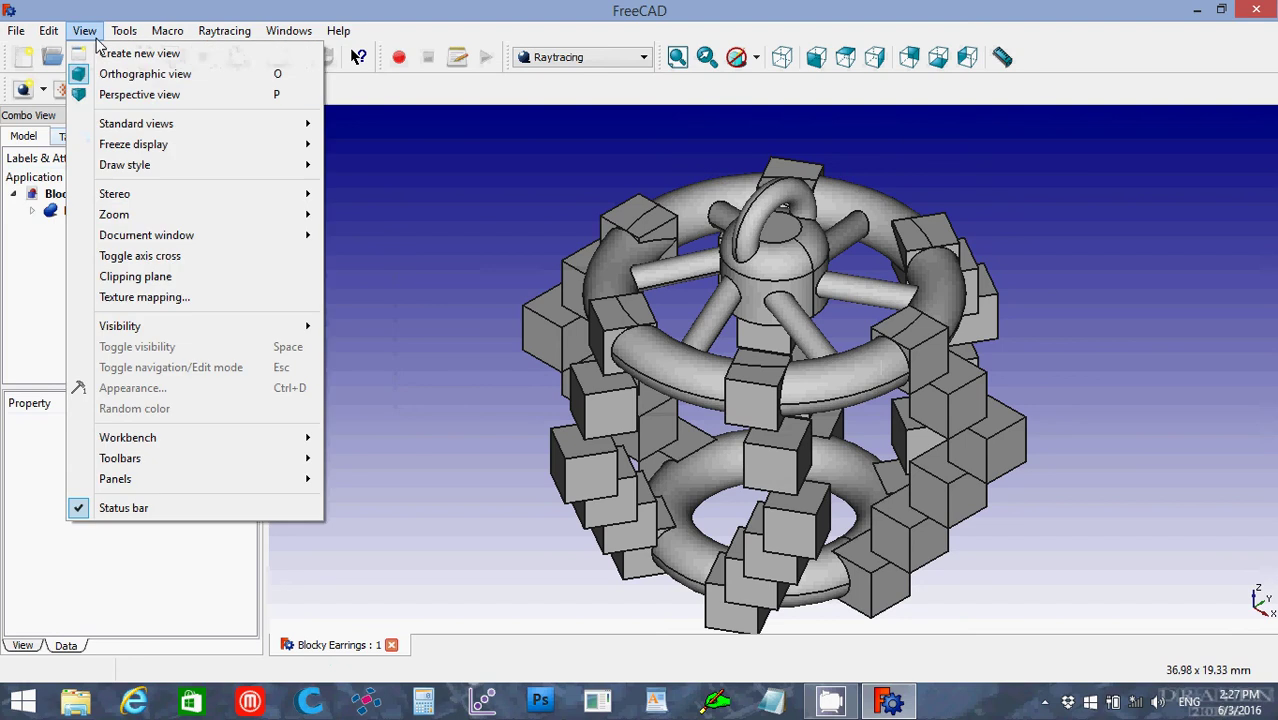
{"action": "left_click", "coordinate": [107, 95]}
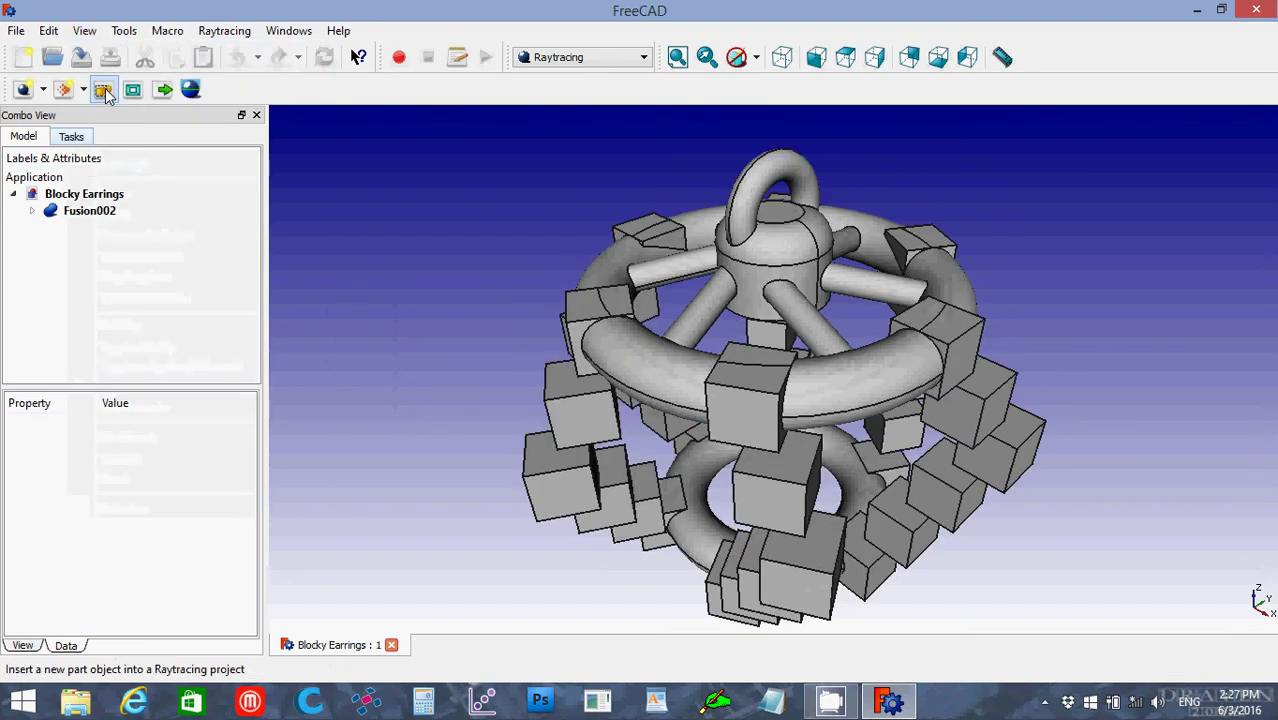
Add a RadiosityNormal POV-Ray project, PovProject, to the document.
{"action": "left_click", "coordinate": [80, 212]}
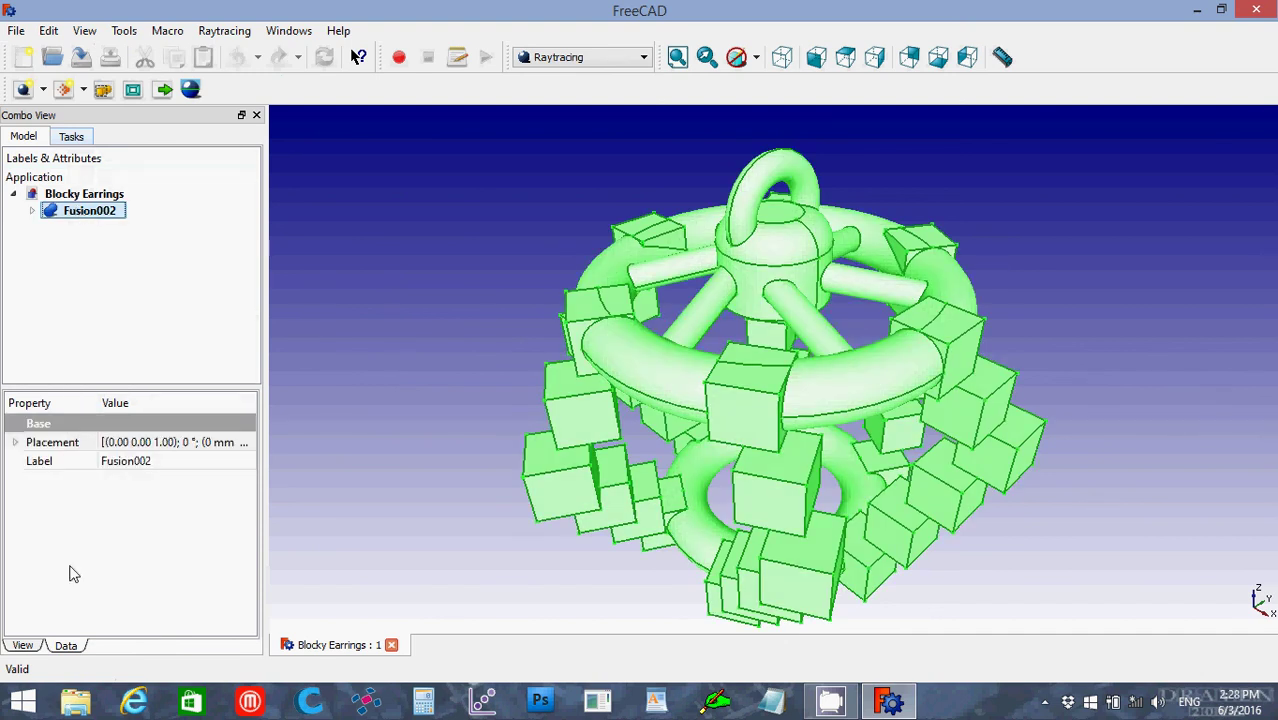
{"action": "left_click", "coordinate": [278, 419]}
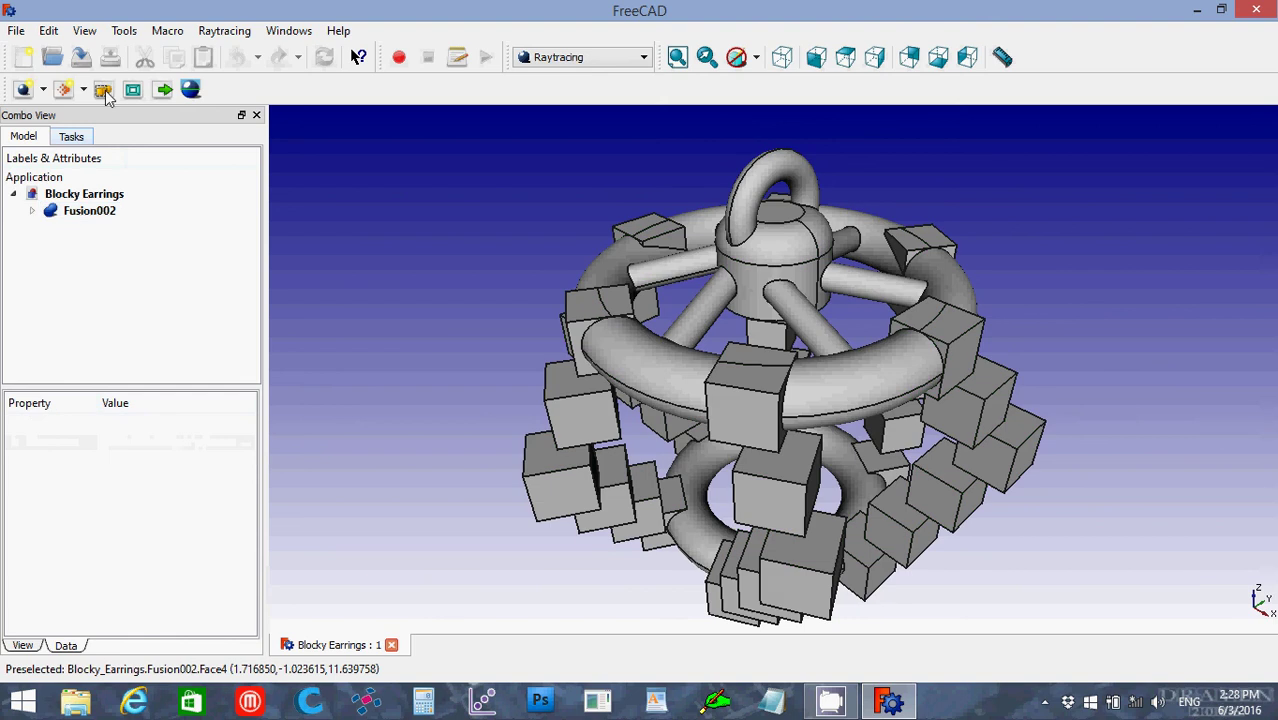
{"action": "left_click", "coordinate": [42, 90]}
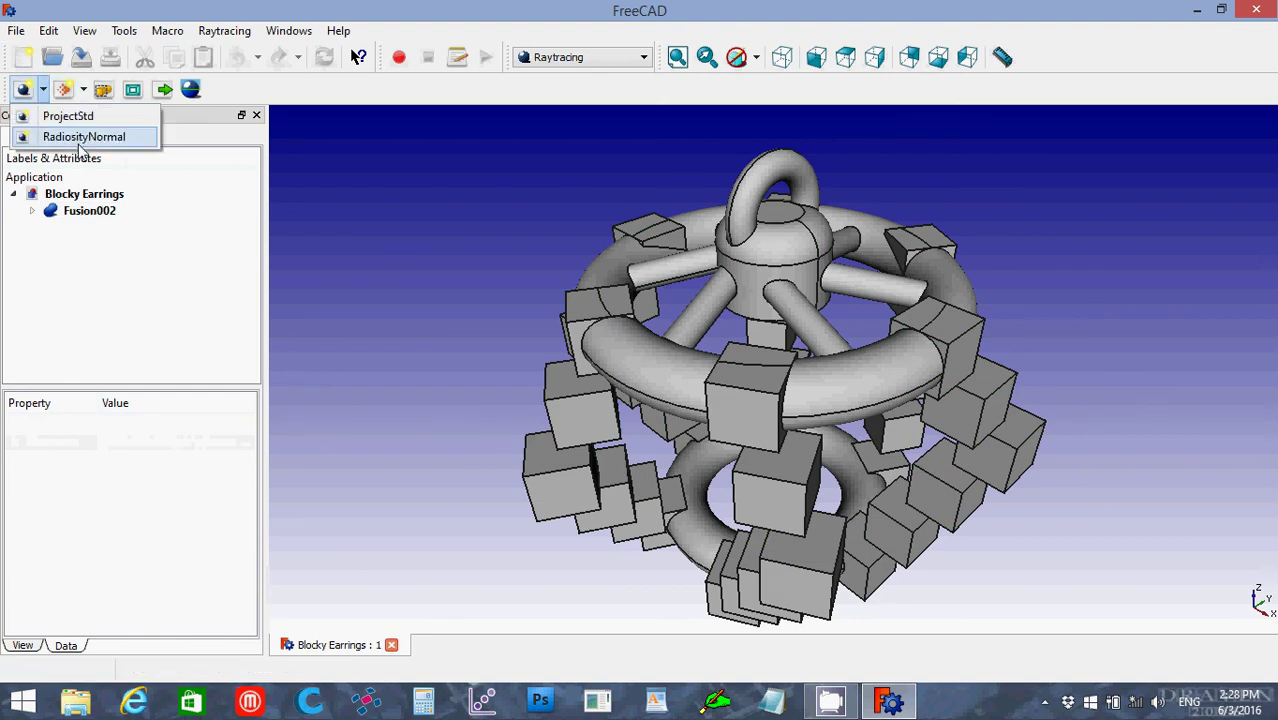
{"action": "left_click", "coordinate": [80, 140]}
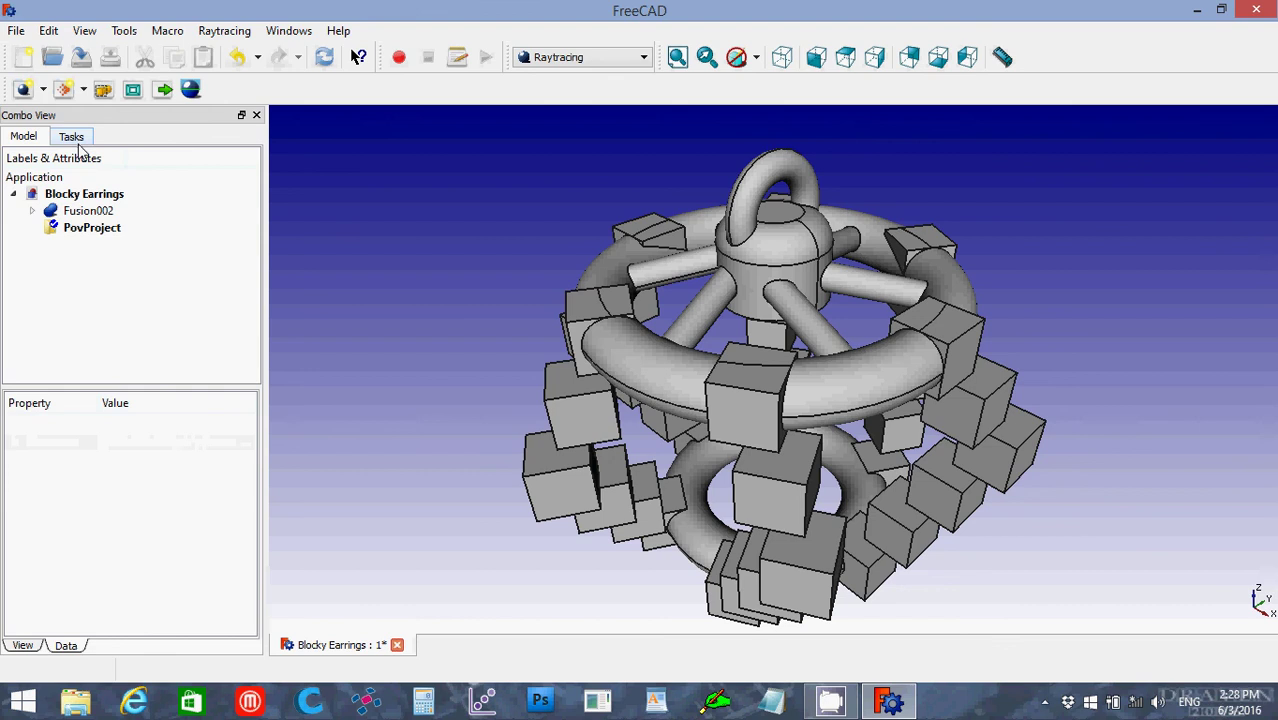
Set the Fusion002 earring's Shape Color to purple (170, 85, 255).
{"action": "left_click", "coordinate": [80, 213]}
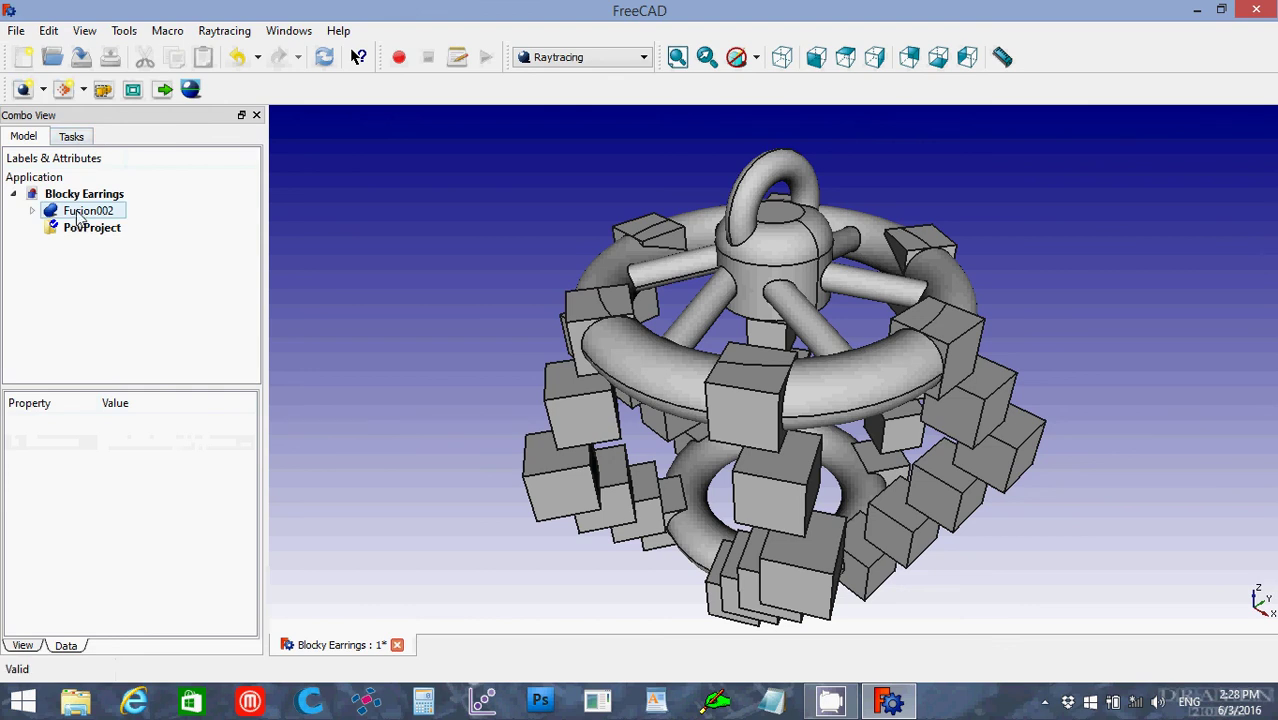
{"action": "left_click", "coordinate": [88, 211]}
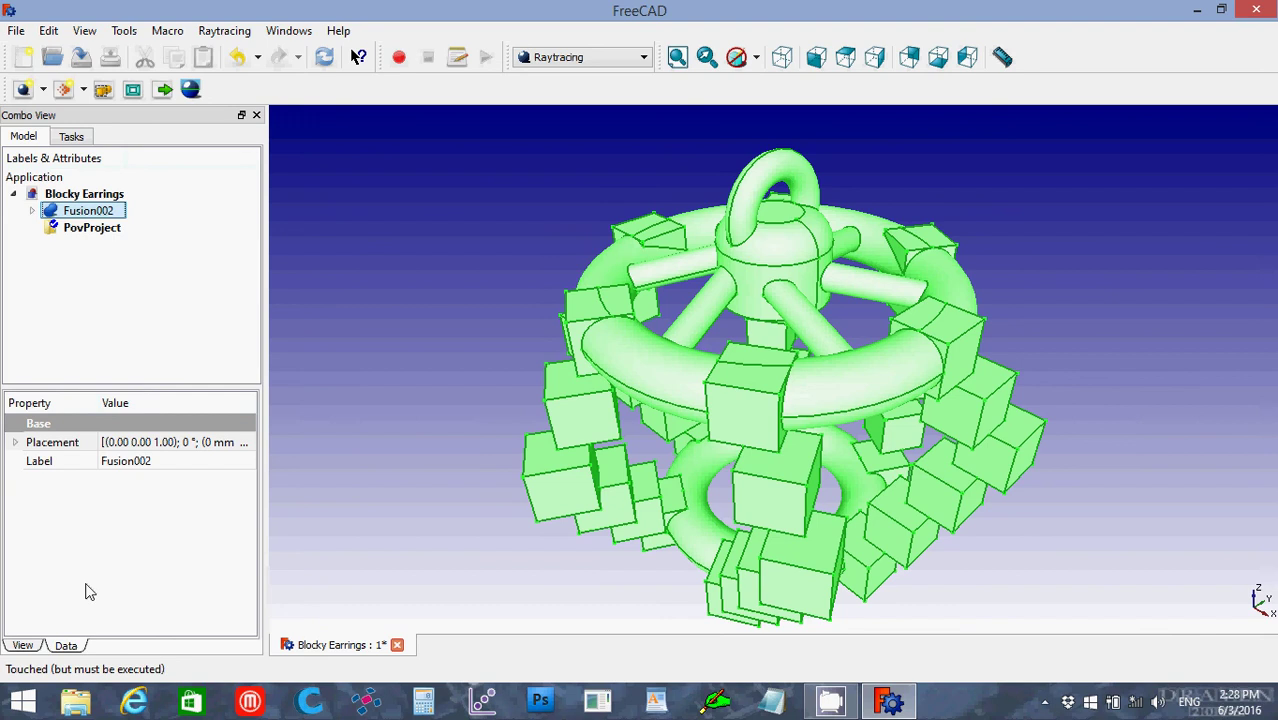
{"action": "left_click", "coordinate": [24, 645]}
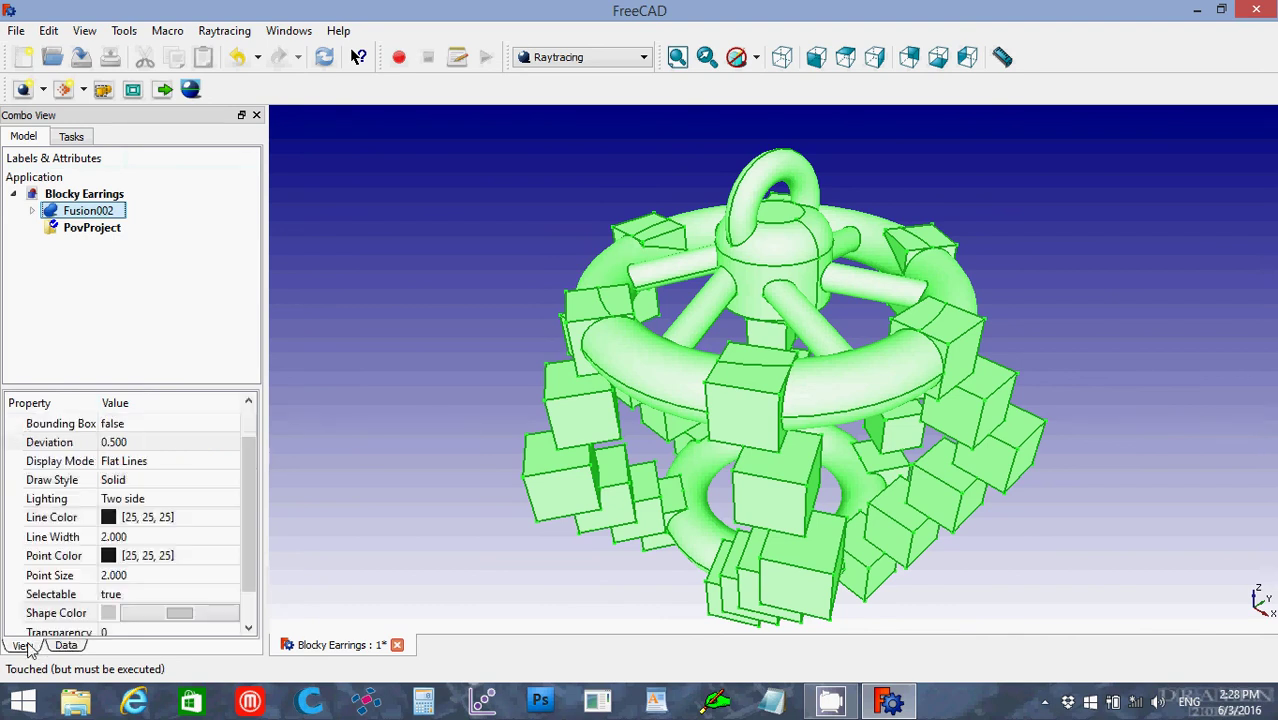
{"action": "left_click", "coordinate": [124, 613]}
{"action": "left_click", "coordinate": [124, 613]}
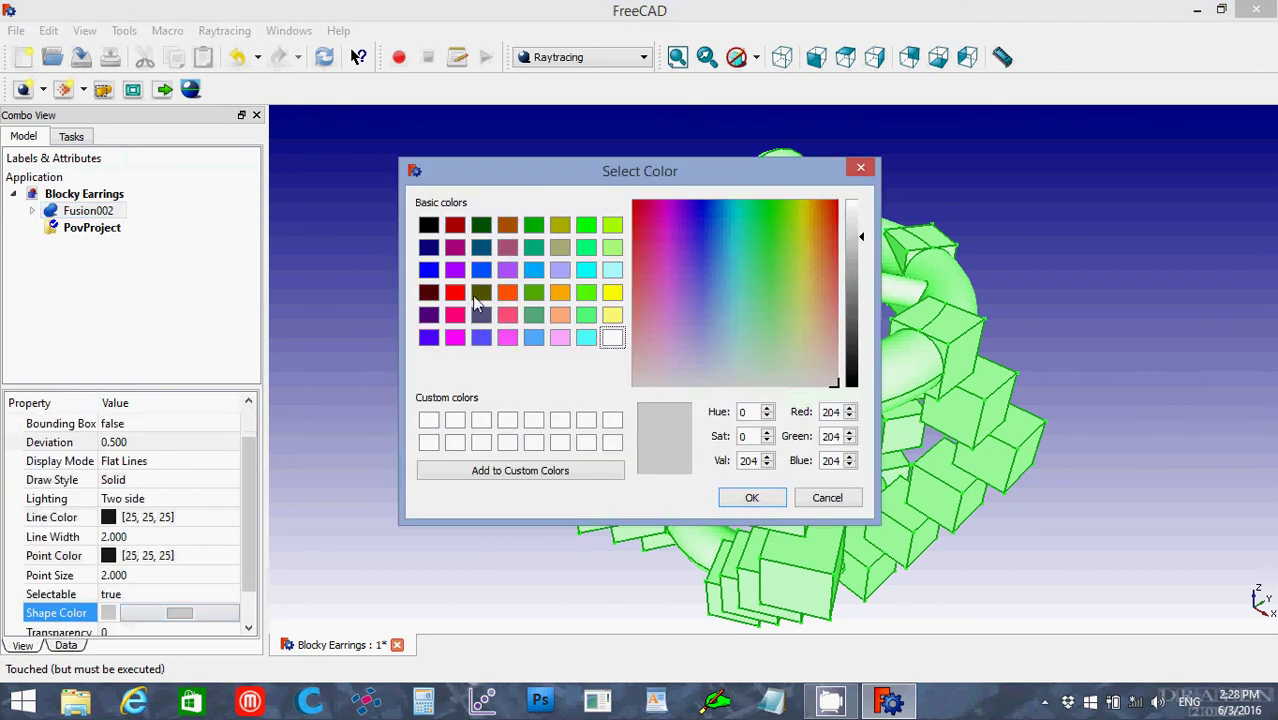
{"action": "left_click", "coordinate": [507, 270]}
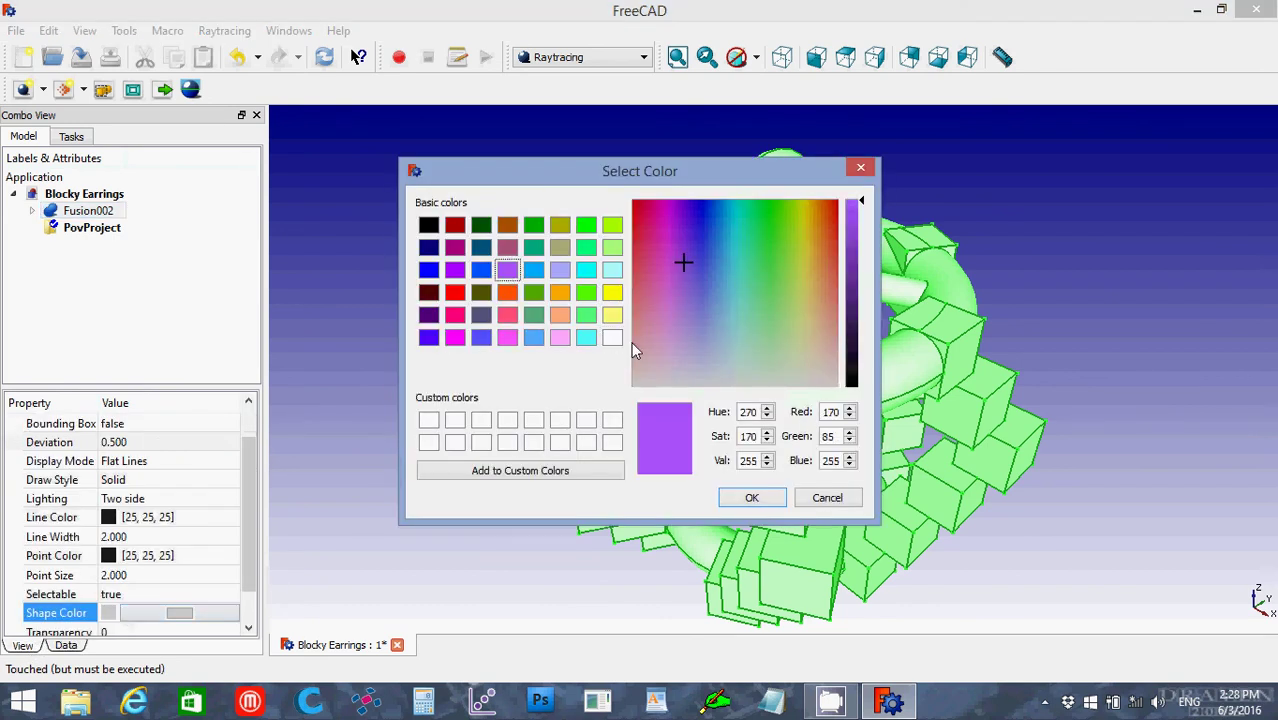
{"action": "left_click", "coordinate": [768, 504]}
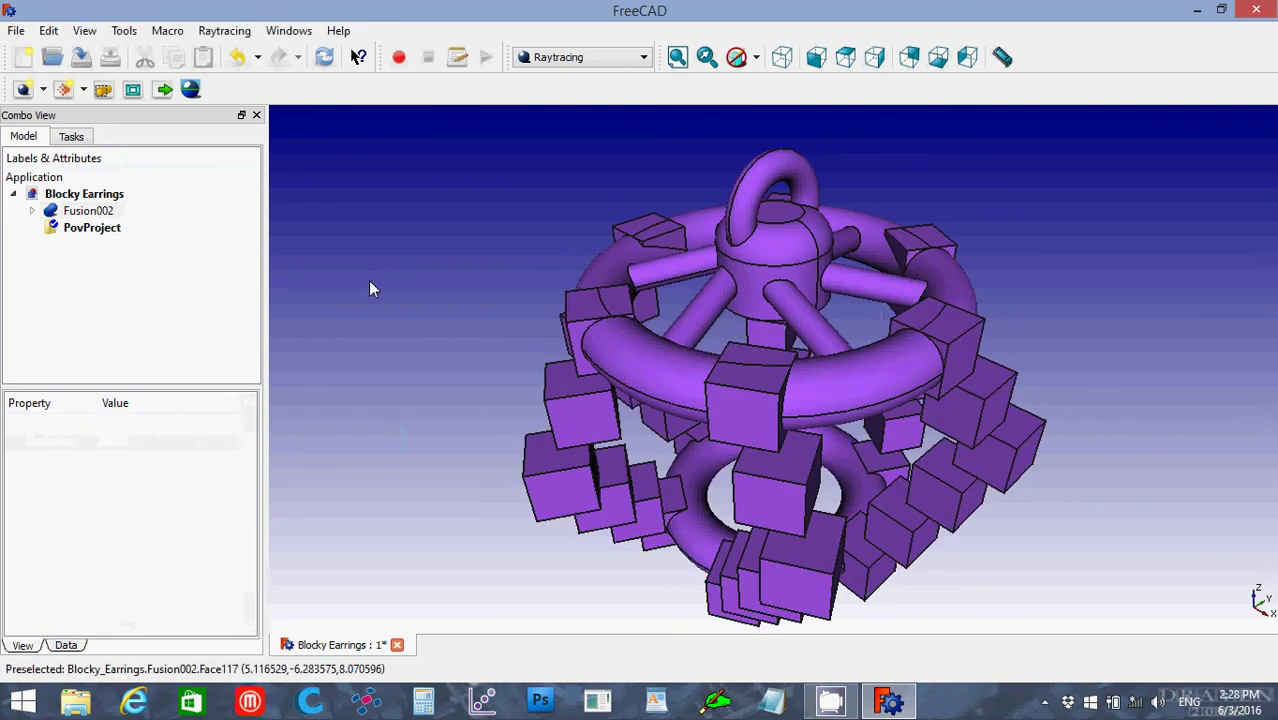
Insert the Fusion002 earring into PovProject as Fusion002_View and expand the project.
{"action": "left_click", "coordinate": [100, 228]}
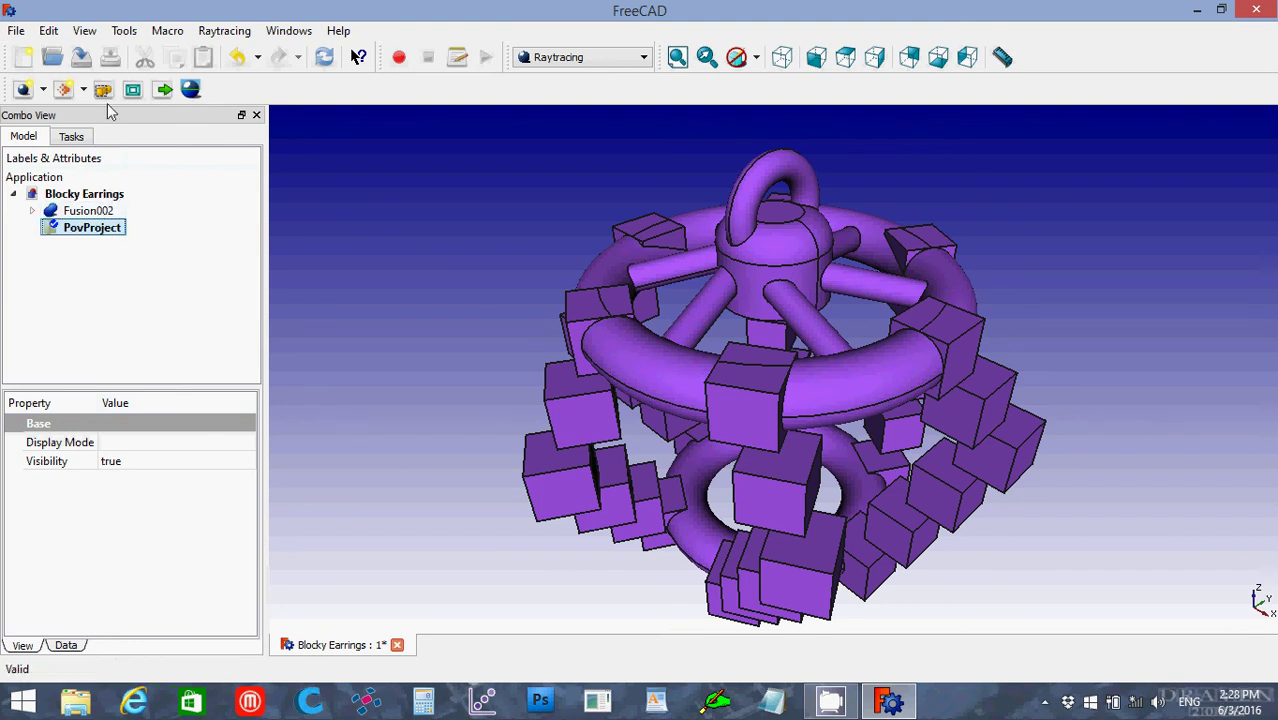
{"action": "left_click", "coordinate": [104, 212]}
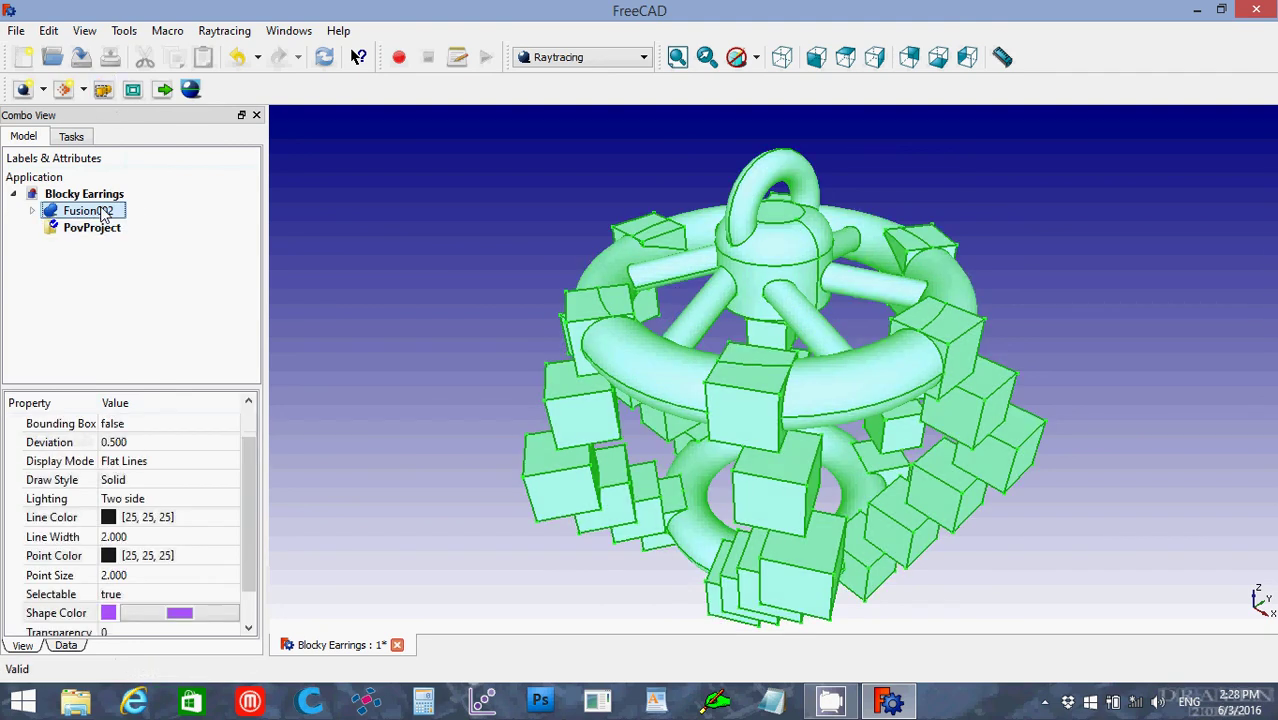
{"action": "left_click", "coordinate": [104, 90]}
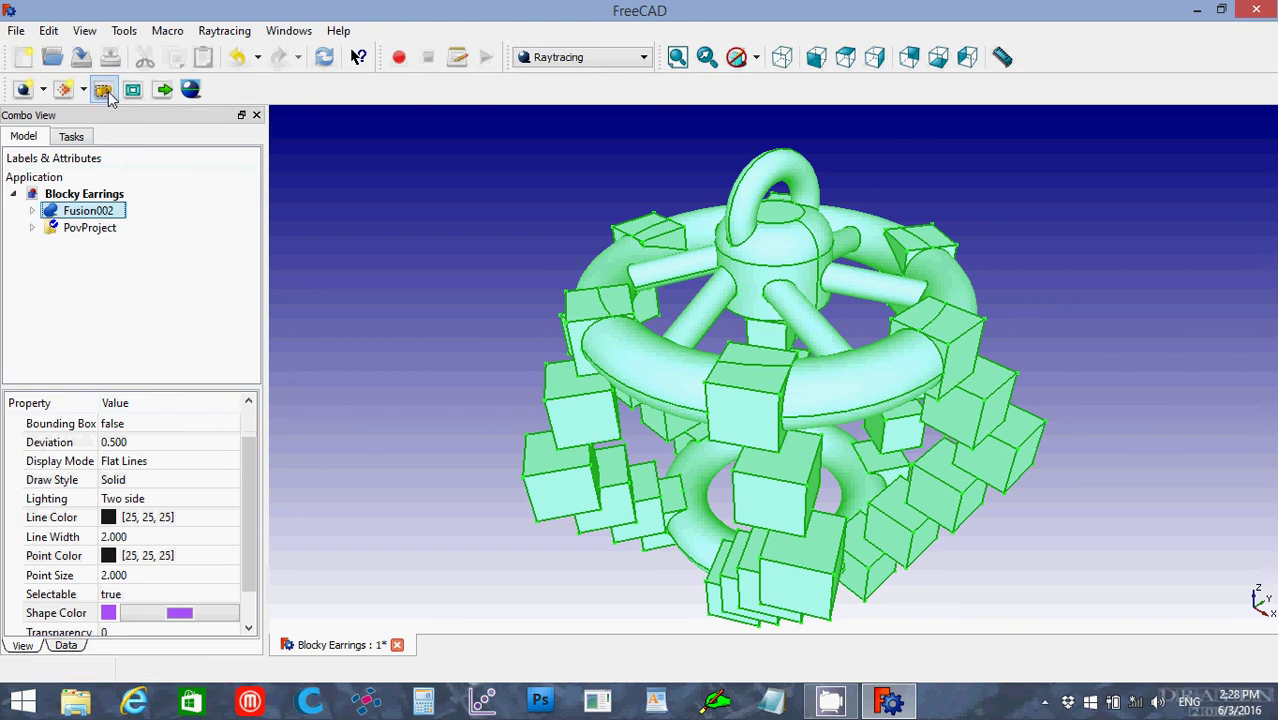
{"action": "left_click", "coordinate": [32, 227]}
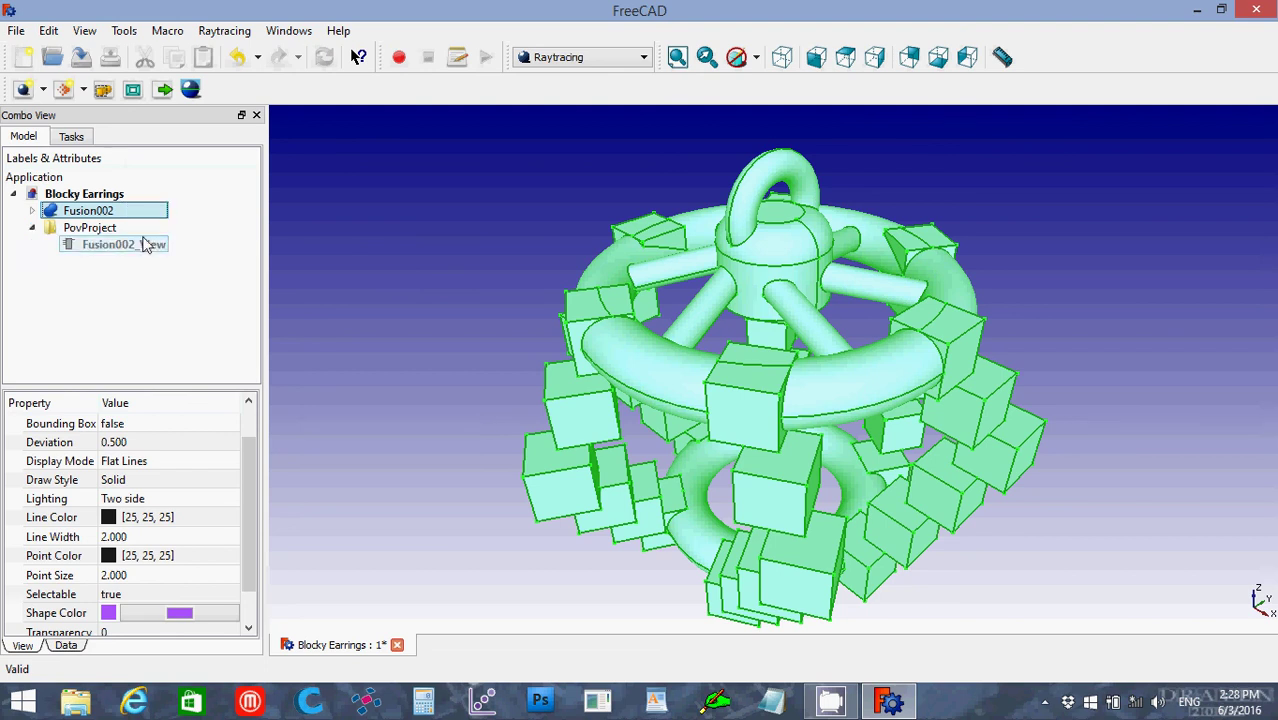
{"action": "left_click", "coordinate": [90, 227]}
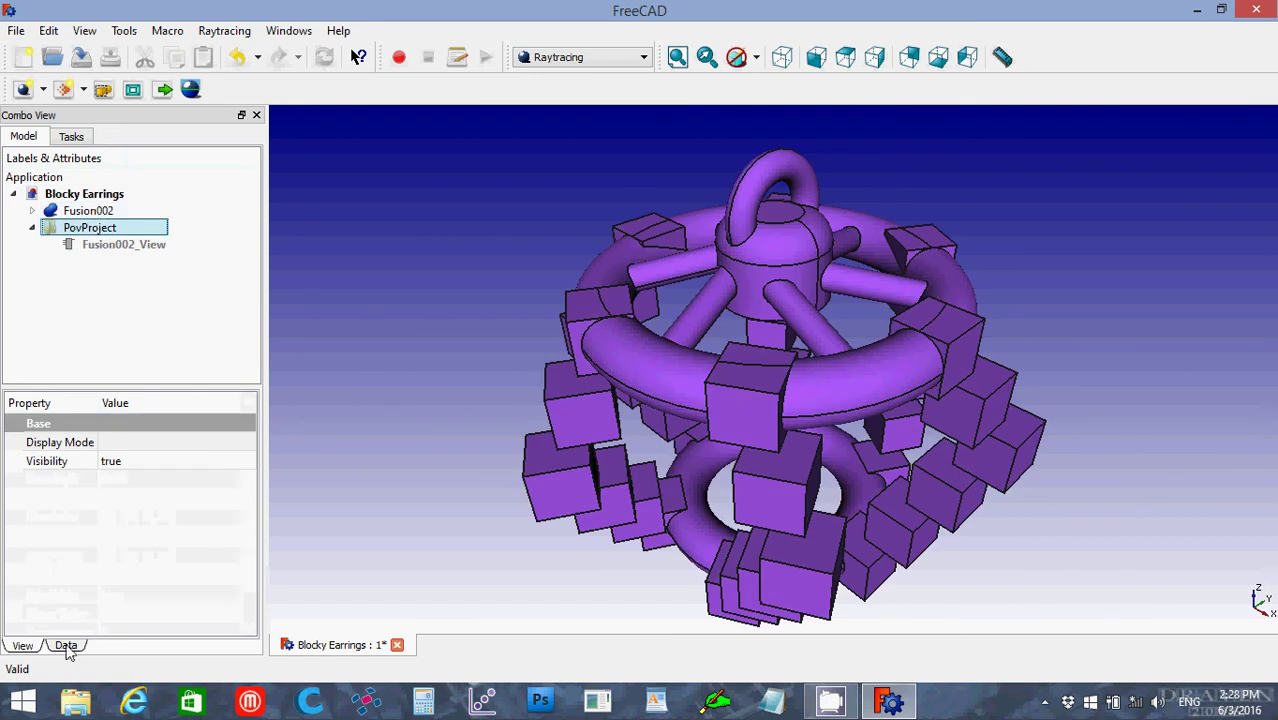
Inspect PovProject's Data properties and read the full RadiosityNormal.pov Template path.
{"action": "left_click", "coordinate": [66, 646]}
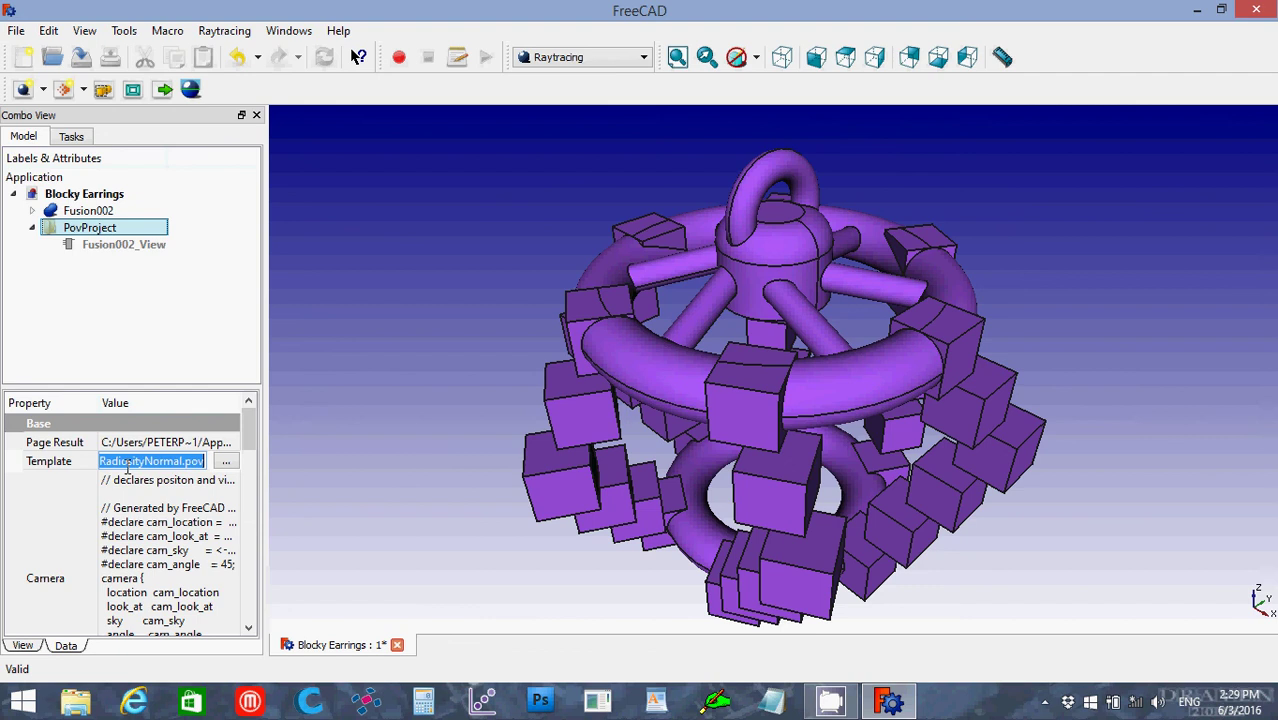
{"action": "left_click", "coordinate": [203, 461]}
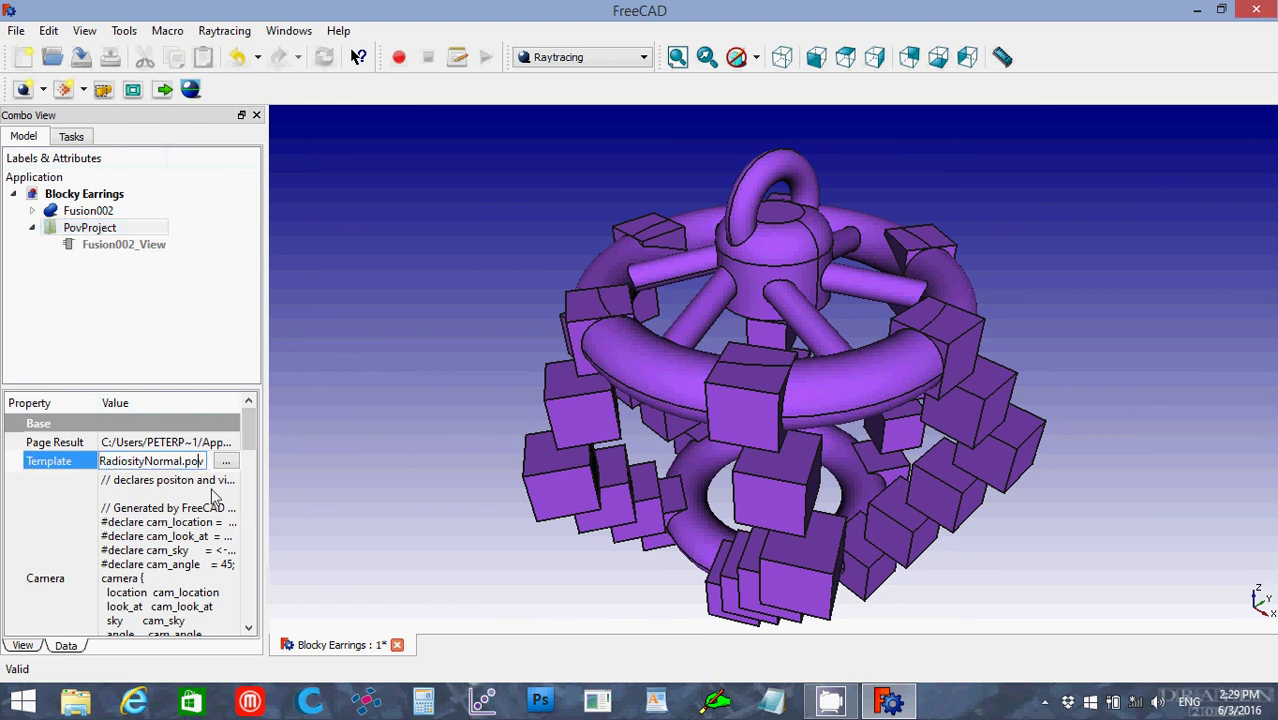
{"action": "key", "text": "Left"}
{"action": "key", "text": "Left"}
{"action": "key", "text": "Left"}
{"action": "key", "text": "Left"}
{"action": "key", "text": "Left"}
{"action": "key", "text": "Left"}
{"action": "key", "text": "Left"}
{"action": "key", "text": "Left"}
{"action": "key", "text": "Left"}
{"action": "key", "text": "Left"}
{"action": "key", "text": "Left"}
{"action": "key", "text": "Left"}
{"action": "key", "text": "Left"}
{"action": "key", "text": "Left"}
{"action": "key", "text": "Left"}
{"action": "key", "text": "Left"}
{"action": "key", "text": "Left"}
{"action": "key", "text": "Left"}
{"action": "key", "text": "Left"}
{"action": "key", "text": "Left"}
{"action": "key", "text": "Left"}
{"action": "key", "text": "Left"}
{"action": "key", "text": "Left"}
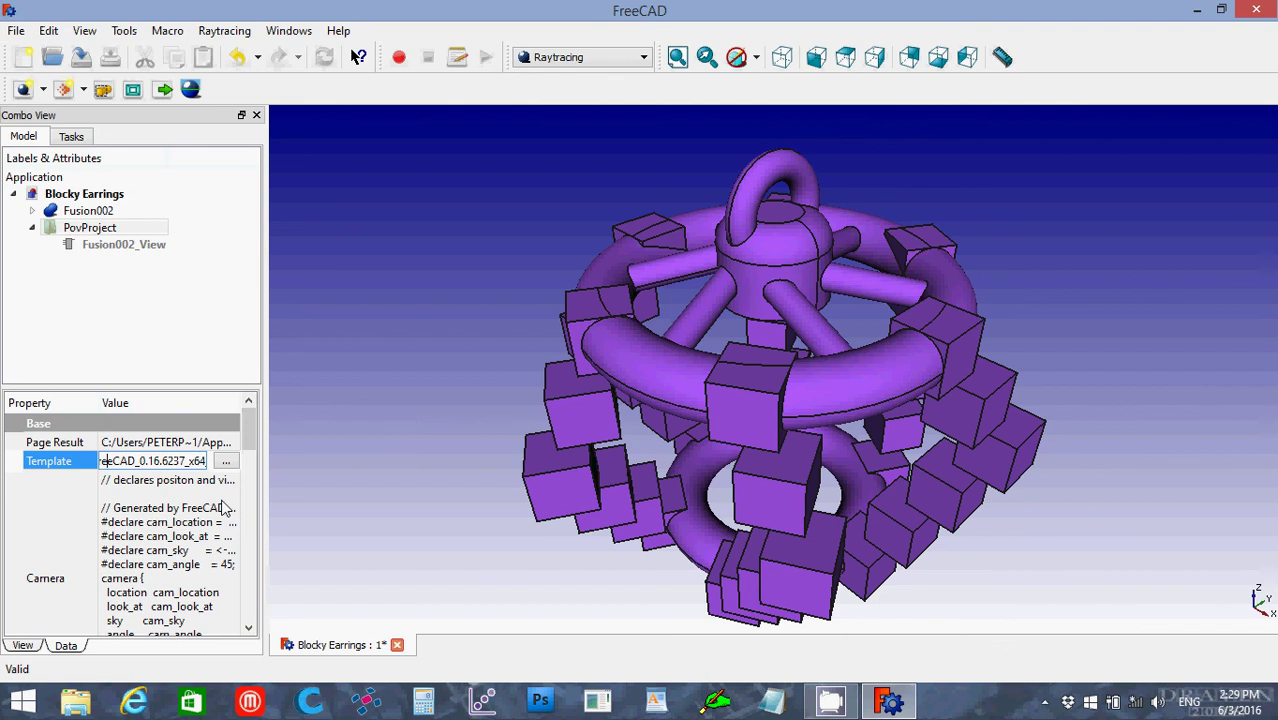
{"action": "key", "text": "Right"}
{"action": "key", "text": "Right"}
{"action": "key", "text": "Right"}
{"action": "key", "text": "Right"}
{"action": "key", "text": "Right"}
{"action": "key", "text": "Right"}
{"action": "key", "text": "Right"}
{"action": "key", "text": "Right"}
{"action": "key", "text": "Right"}
{"action": "key", "text": "Right"}
{"action": "key", "text": "Right"}
{"action": "key", "text": "Right"}
{"action": "key", "text": "Right"}
{"action": "key", "text": "Right"}
{"action": "key", "text": "Right"}
{"action": "key", "text": "Right"}
{"action": "key", "text": "Right"}
{"action": "key", "text": "Right"}
{"action": "key", "text": "Right"}
{"action": "key", "text": "Right"}
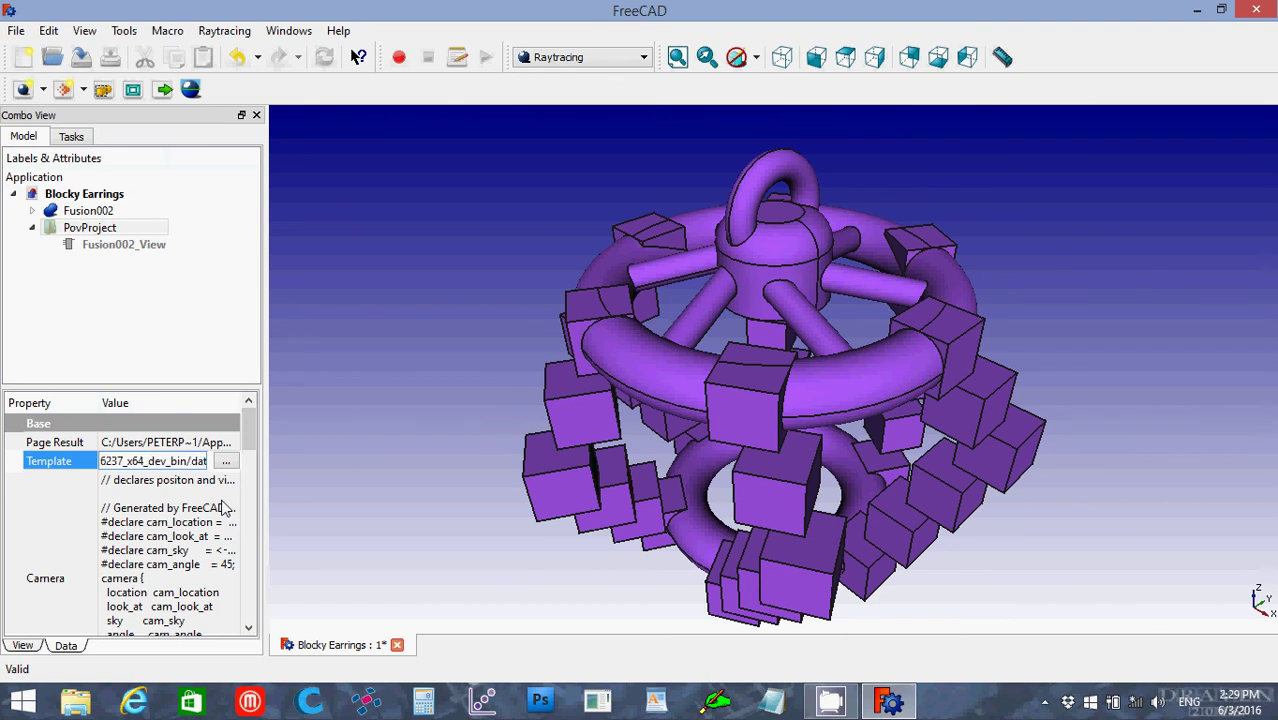
{"action": "key", "text": "Right"}
{"action": "key", "text": "Right"}
{"action": "key", "text": "Right"}
{"action": "key", "text": "Right"}
{"action": "key", "text": "Right"}
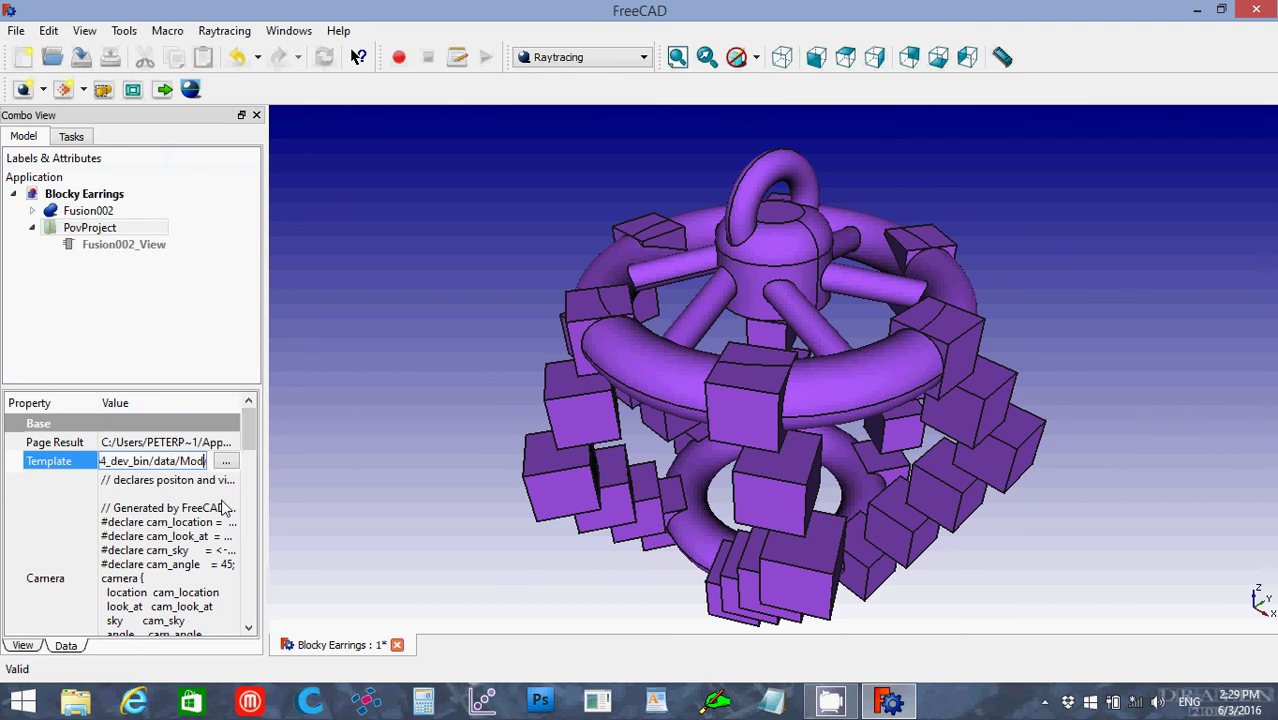
{"action": "key", "text": "Right"}
{"action": "key", "text": "Right"}
{"action": "key", "text": "Right"}
{"action": "key", "text": "Right"}
{"action": "key", "text": "Right"}
{"action": "key", "text": "Right"}
{"action": "key", "text": "Right"}
{"action": "key", "text": "Right"}
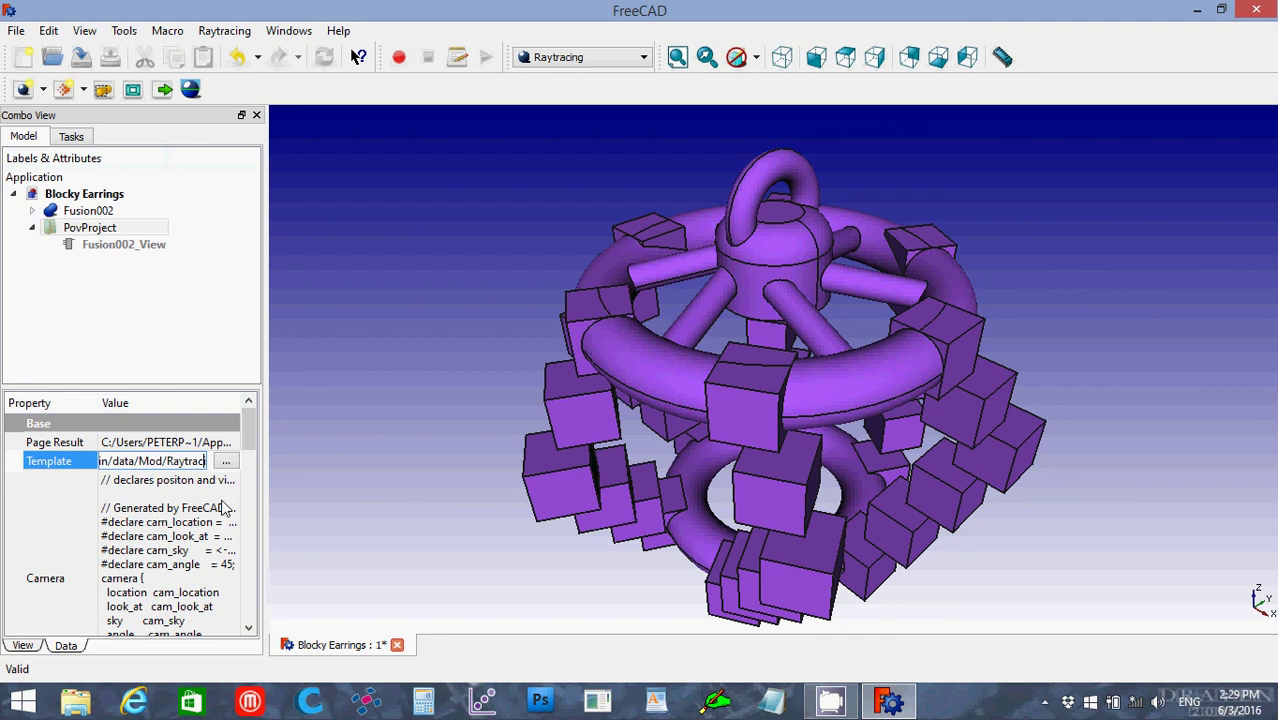
{"action": "key", "text": "Right"}
{"action": "key", "text": "Right"}
{"action": "key", "text": "Right"}
{"action": "key", "text": "Right"}
{"action": "key", "text": "Right"}
{"action": "key", "text": "Right"}
{"action": "key", "text": "Right"}
{"action": "key", "text": "Right"}
{"action": "key", "text": "Right"}
{"action": "key", "text": "Right"}
{"action": "key", "text": "Right"}
{"action": "key", "text": "Right"}
{"action": "key", "text": "Right"}
{"action": "key", "text": "Right"}
{"action": "key", "text": "Right"}
{"action": "key", "text": "Right"}
{"action": "key", "text": "Right"}
{"action": "key", "text": "Right"}
{"action": "key", "text": "Right"}
{"action": "key", "text": "Right"}
{"action": "key", "text": "Right"}
{"action": "key", "text": "Right"}
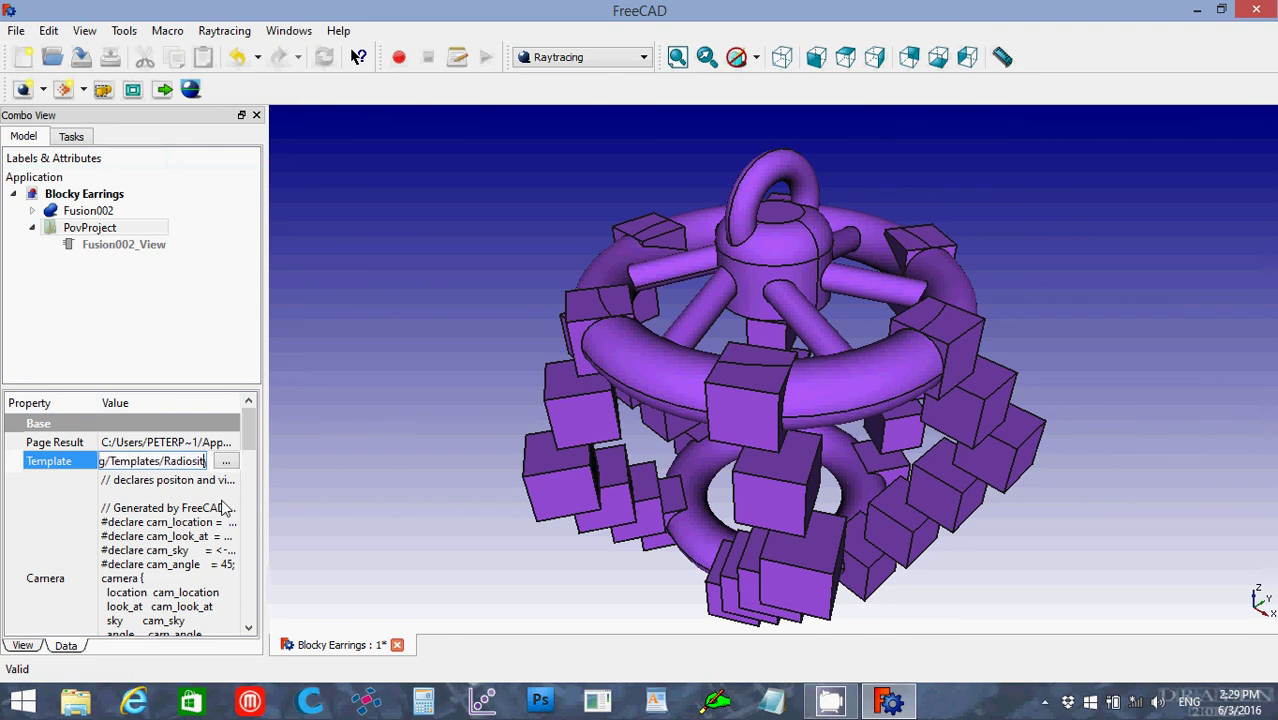
{"action": "key", "text": "Right"}
{"action": "key", "text": "Right"}
{"action": "key", "text": "Right"}
{"action": "key", "text": "Right"}
{"action": "key", "text": "Right"}
{"action": "key", "text": "Right"}
{"action": "key", "text": "Right"}
{"action": "key", "text": "Right"}
{"action": "key", "text": "Right"}
{"action": "key", "text": "Right"}
{"action": "key", "text": "Right"}
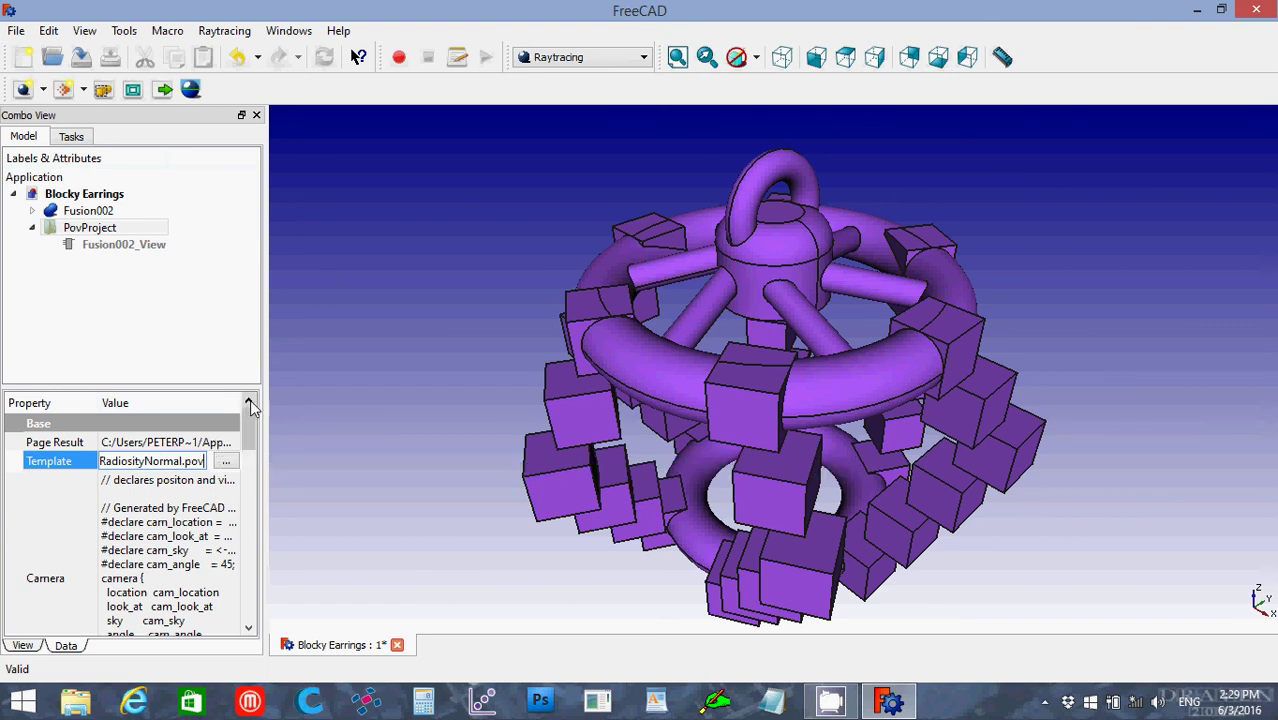
Reset the PovProject camera to match the current view of the whole earring.
{"action": "left_click", "coordinate": [427, 308]}
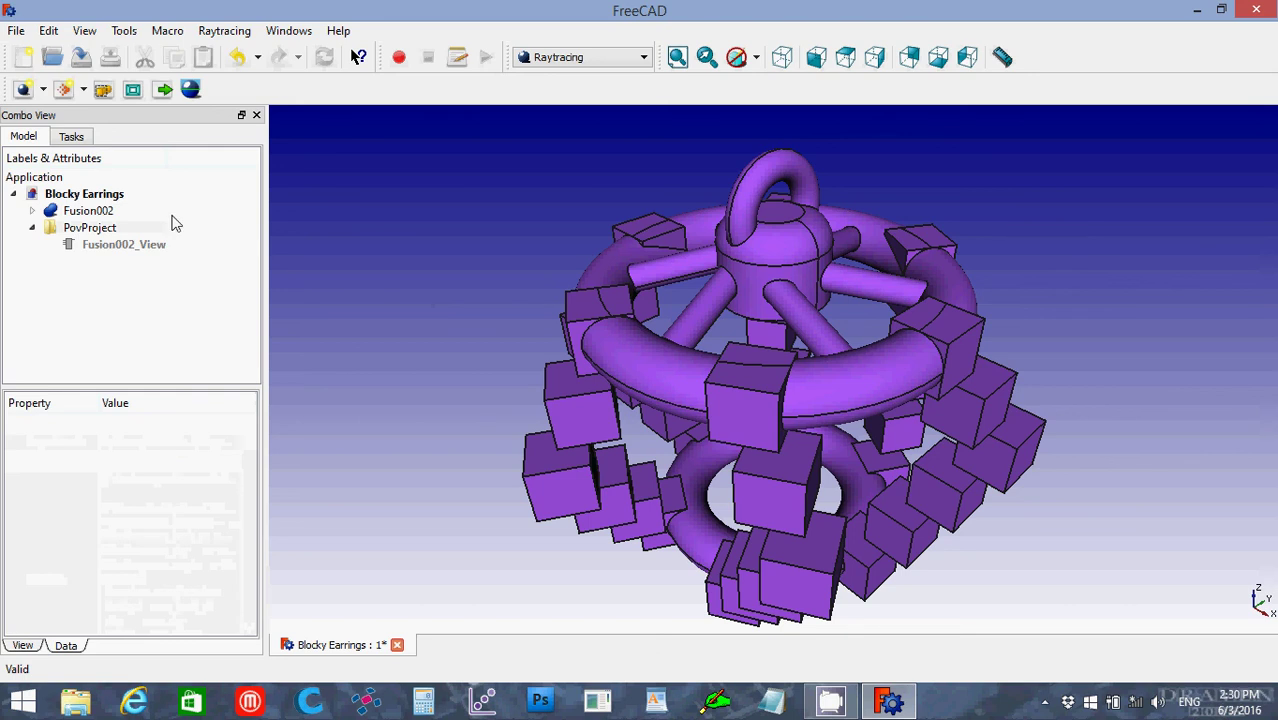
{"action": "left_click", "coordinate": [111, 232]}
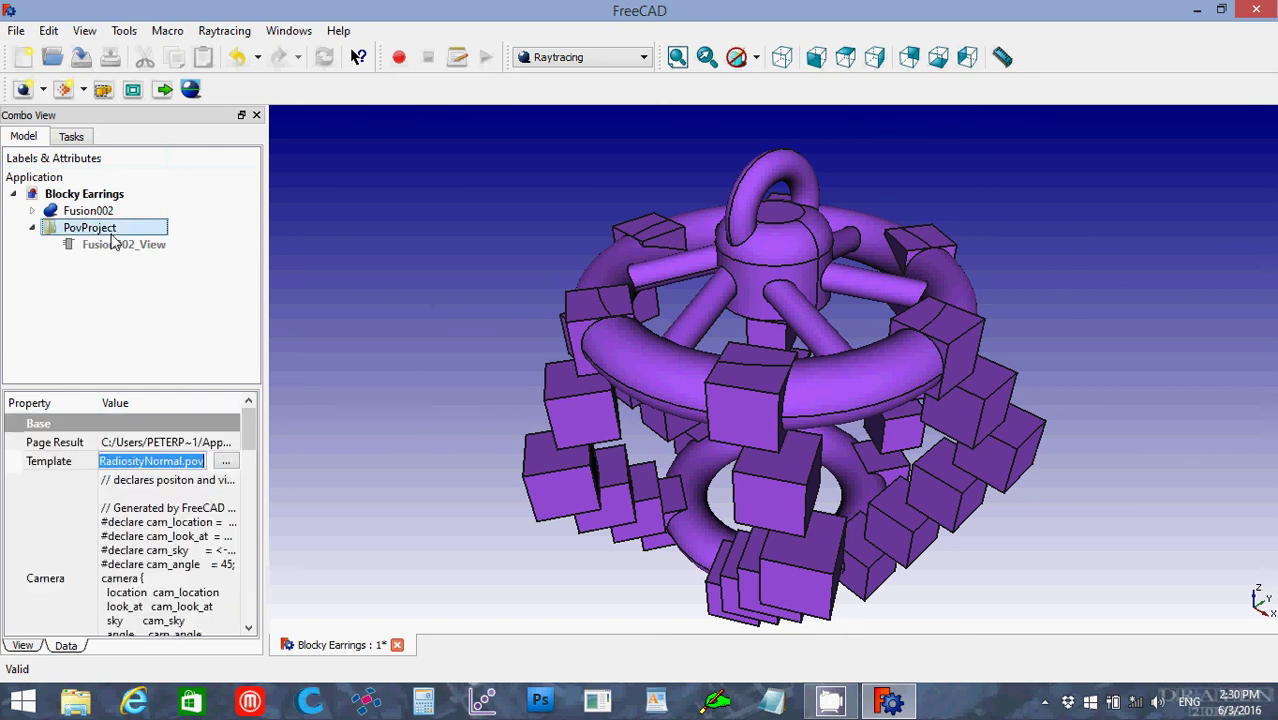
{"action": "left_click", "coordinate": [134, 91]}
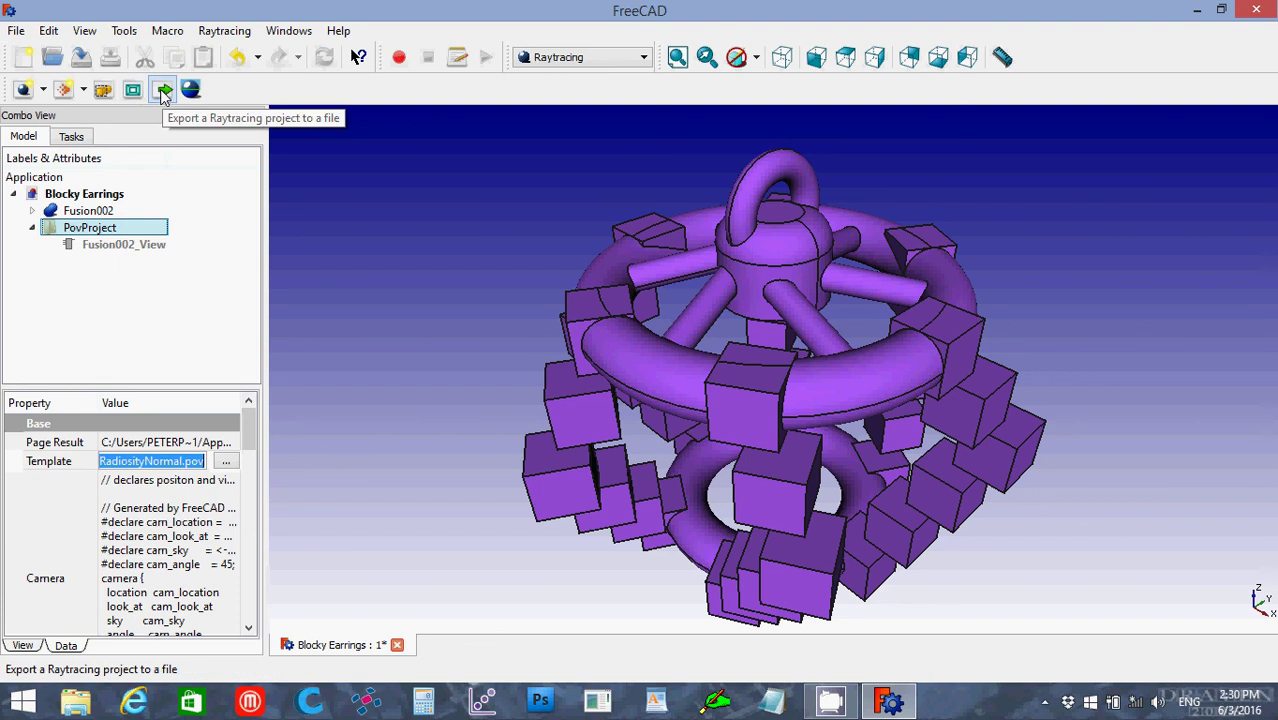
Export PovProject as 'Blocky Earrings.pov' into the Documents Jewelry Designs folder.
{"action": "left_click", "coordinate": [164, 91]}
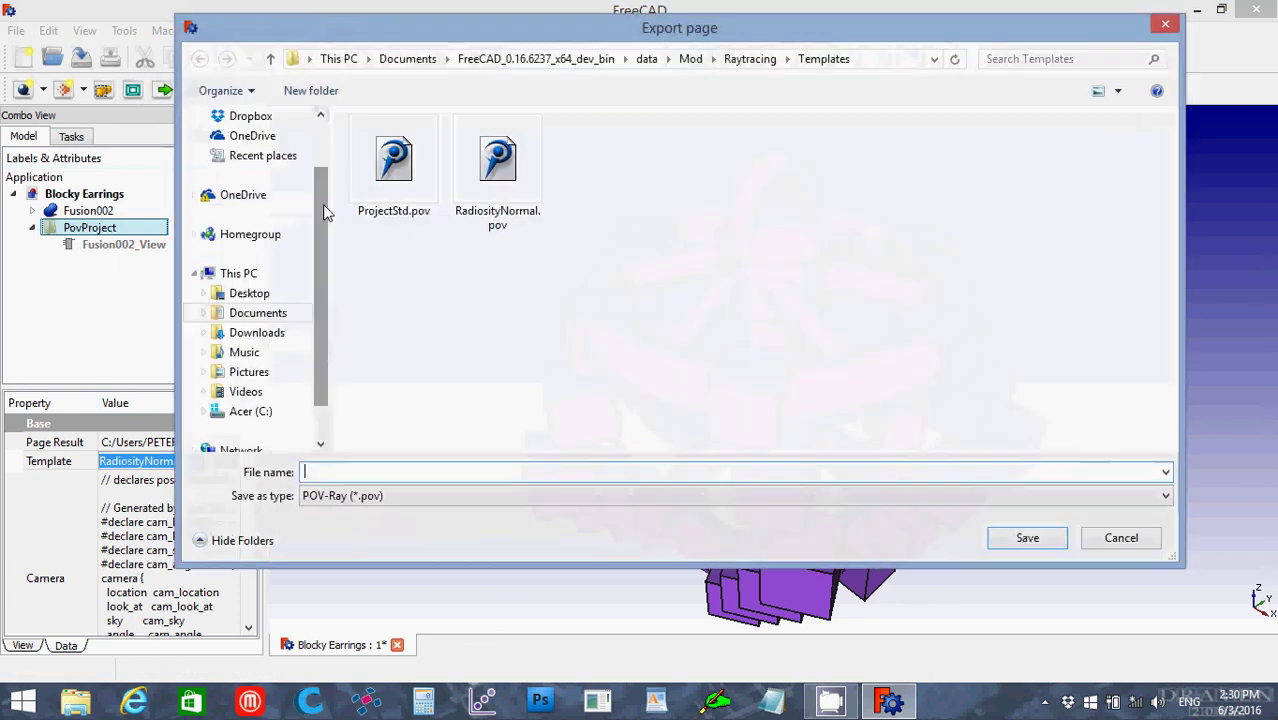
{"action": "left_click", "coordinate": [257, 315]}
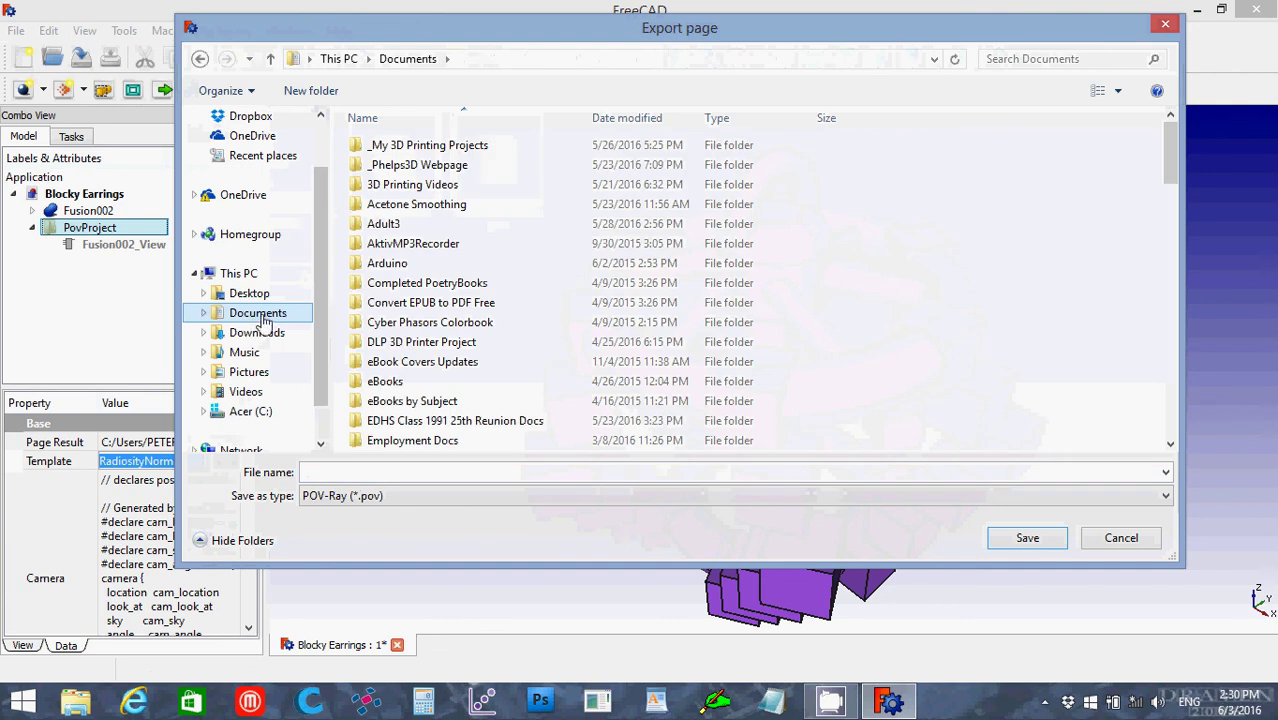
{"action": "double_click", "coordinate": [399, 146]}
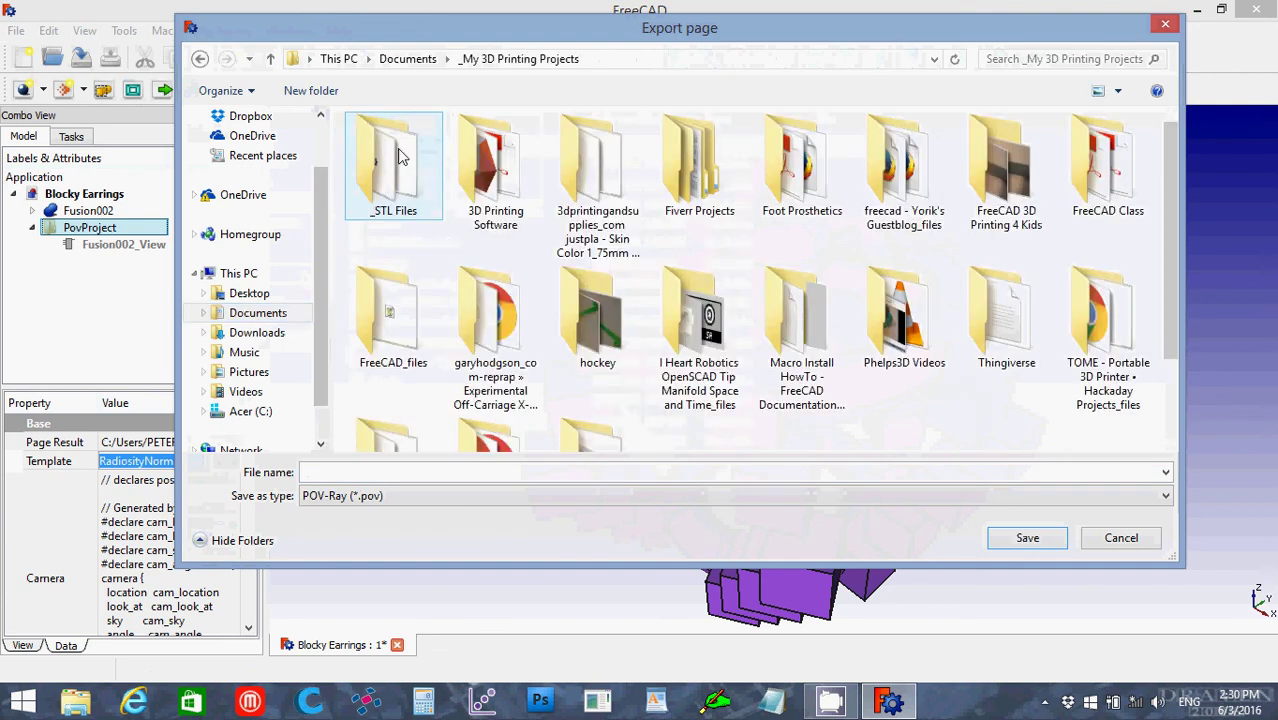
{"action": "double_click", "coordinate": [399, 155]}
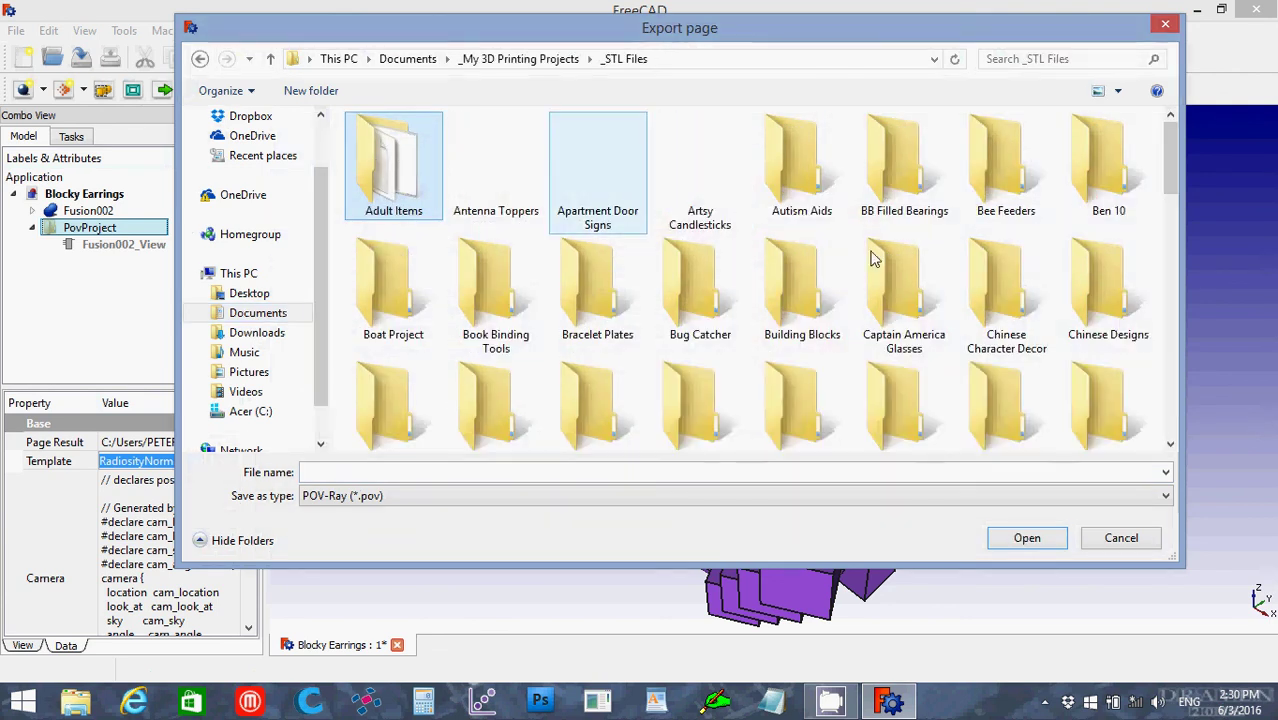
{"action": "left_click_drag", "start_coordinate": [1180, 436], "coordinate": [1177, 440]}
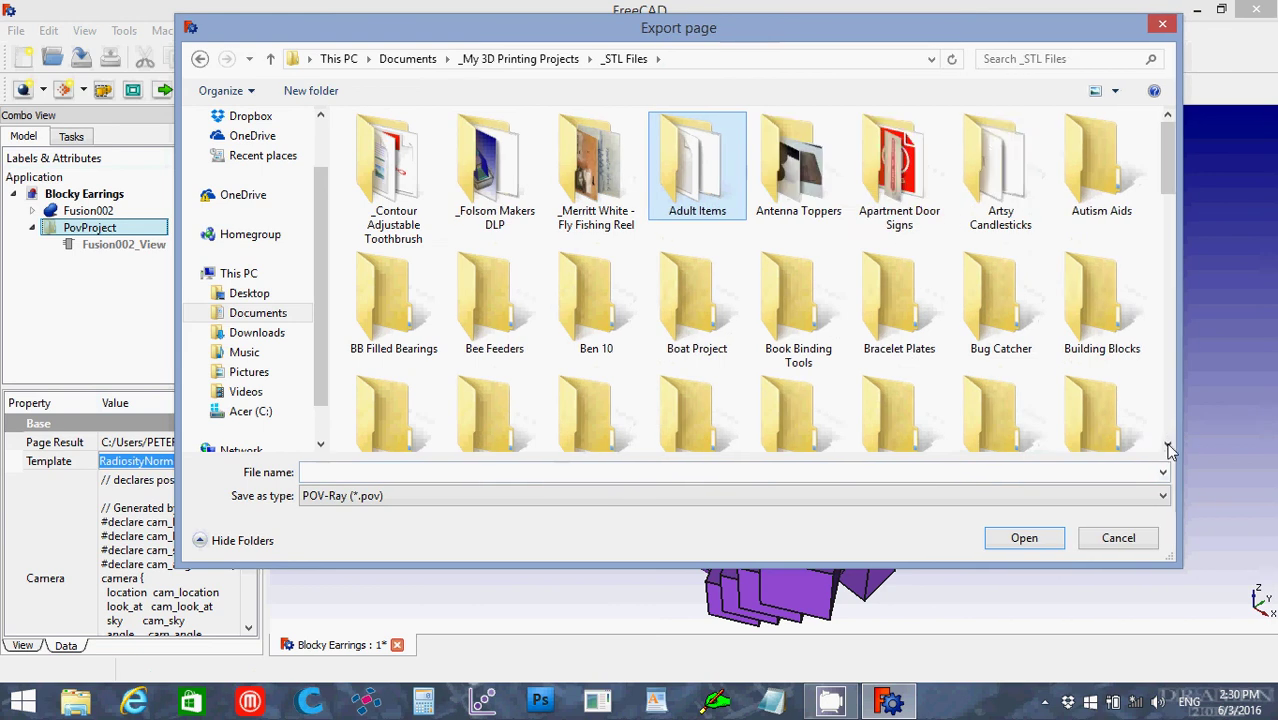
{"action": "left_click", "coordinate": [1168, 446]}
{"action": "left_click", "coordinate": [1168, 446]}
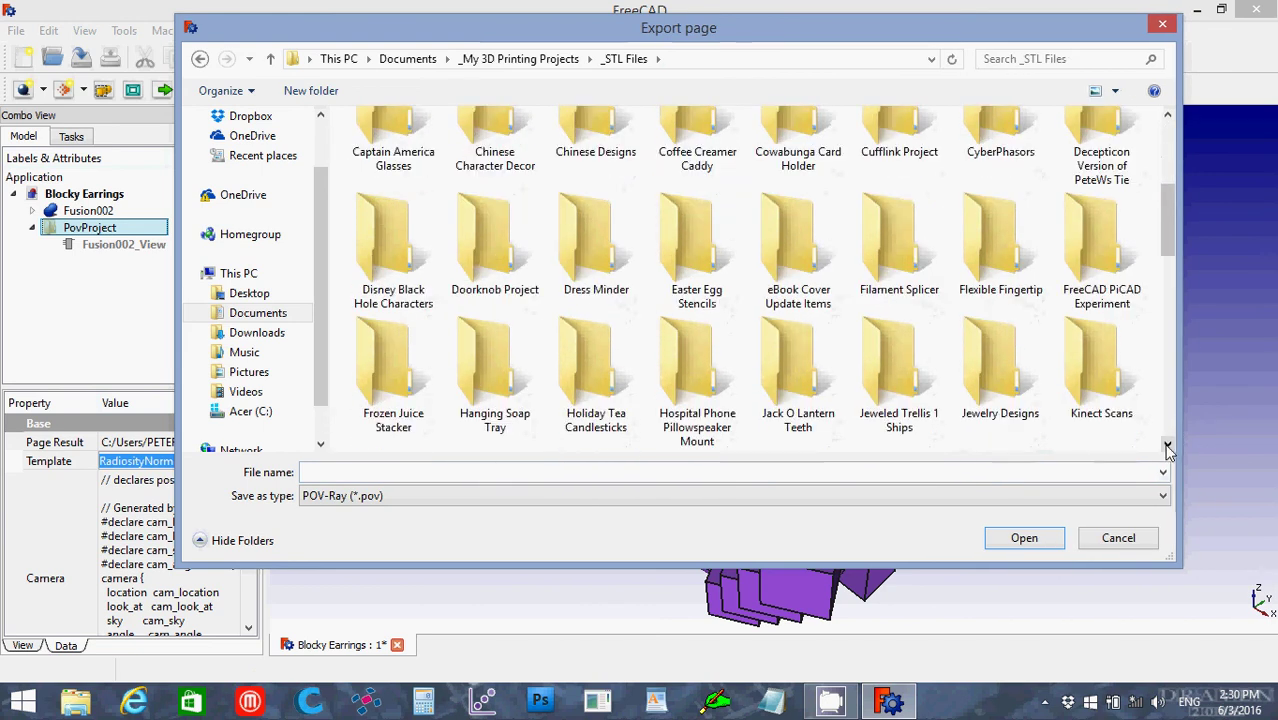
{"action": "left_click", "coordinate": [1168, 446]}
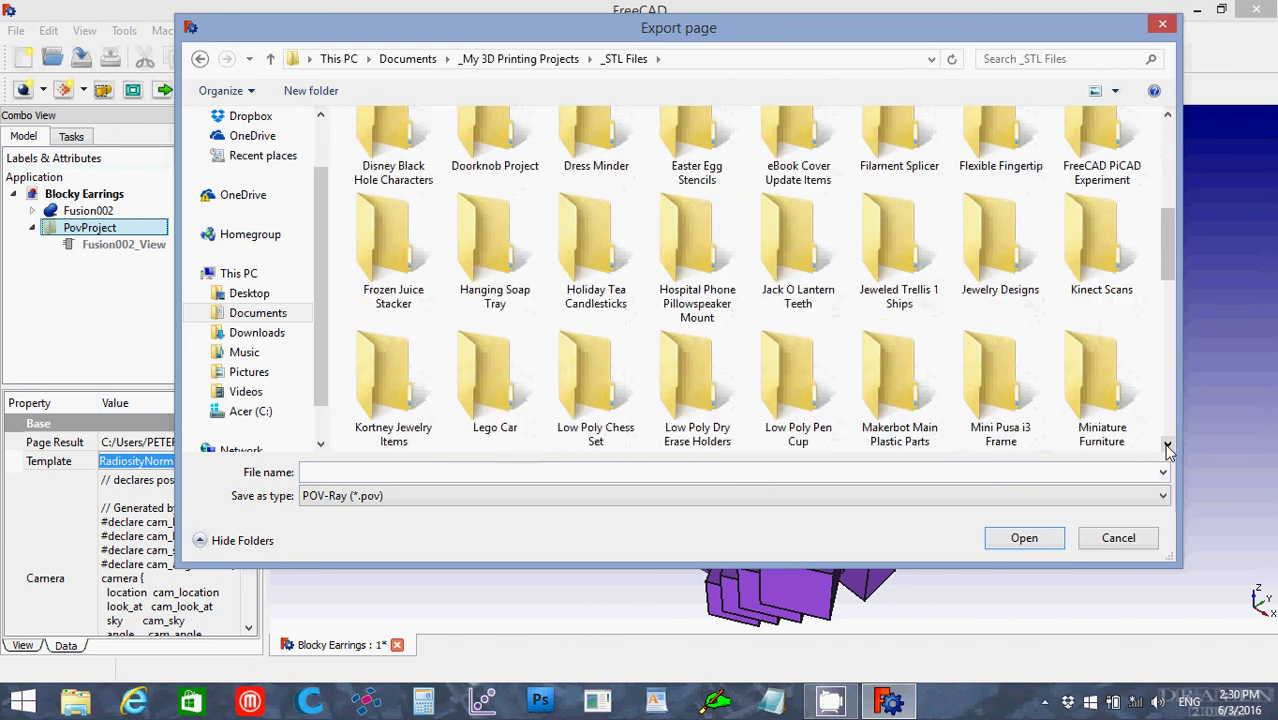
{"action": "double_click", "coordinate": [993, 265]}
{"action": "left_click", "coordinate": [474, 472]}
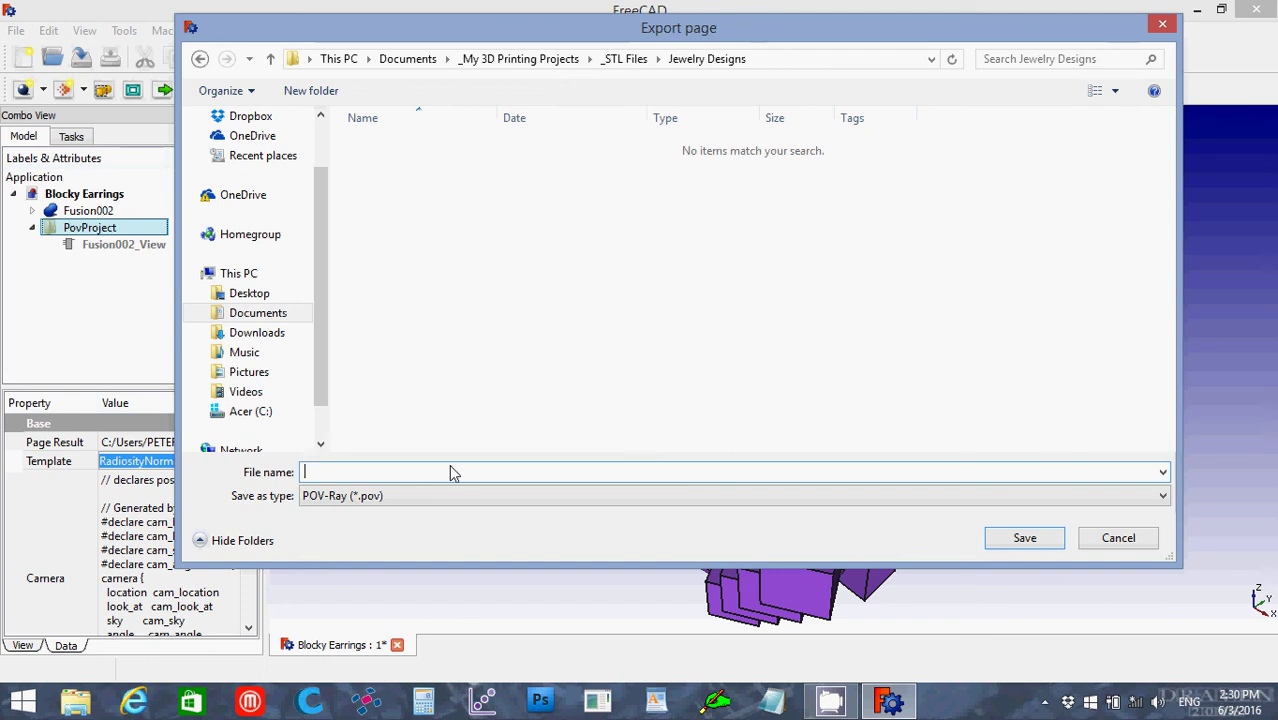
{"action": "type", "text": "B"}
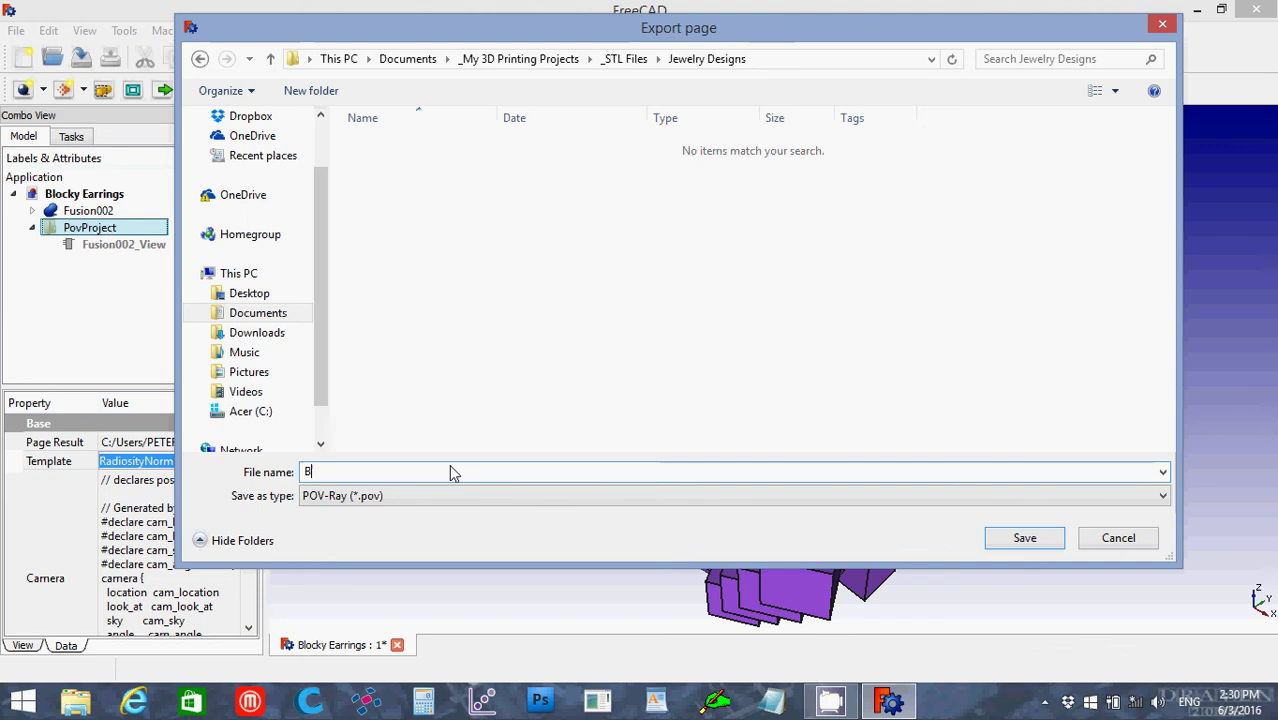
{"action": "type", "text": "locky Ea"}
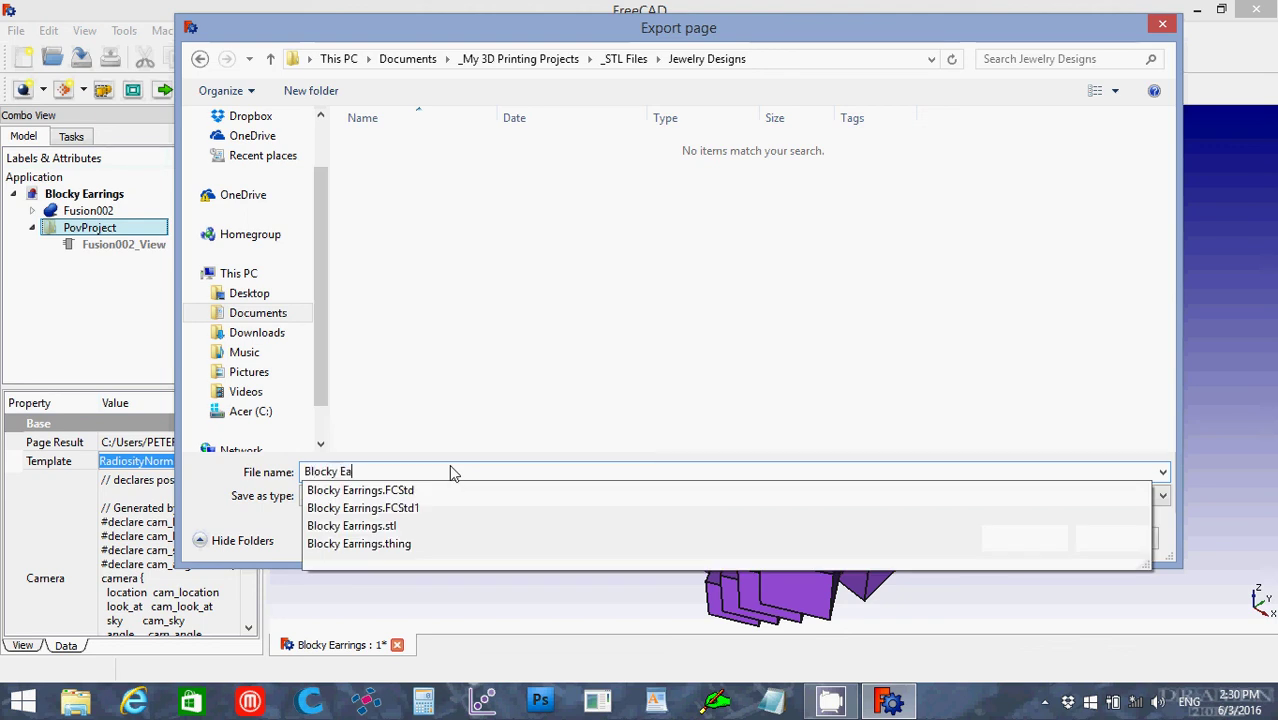
{"action": "type", "text": "rrings"}
{"action": "key", "text": "Return"}
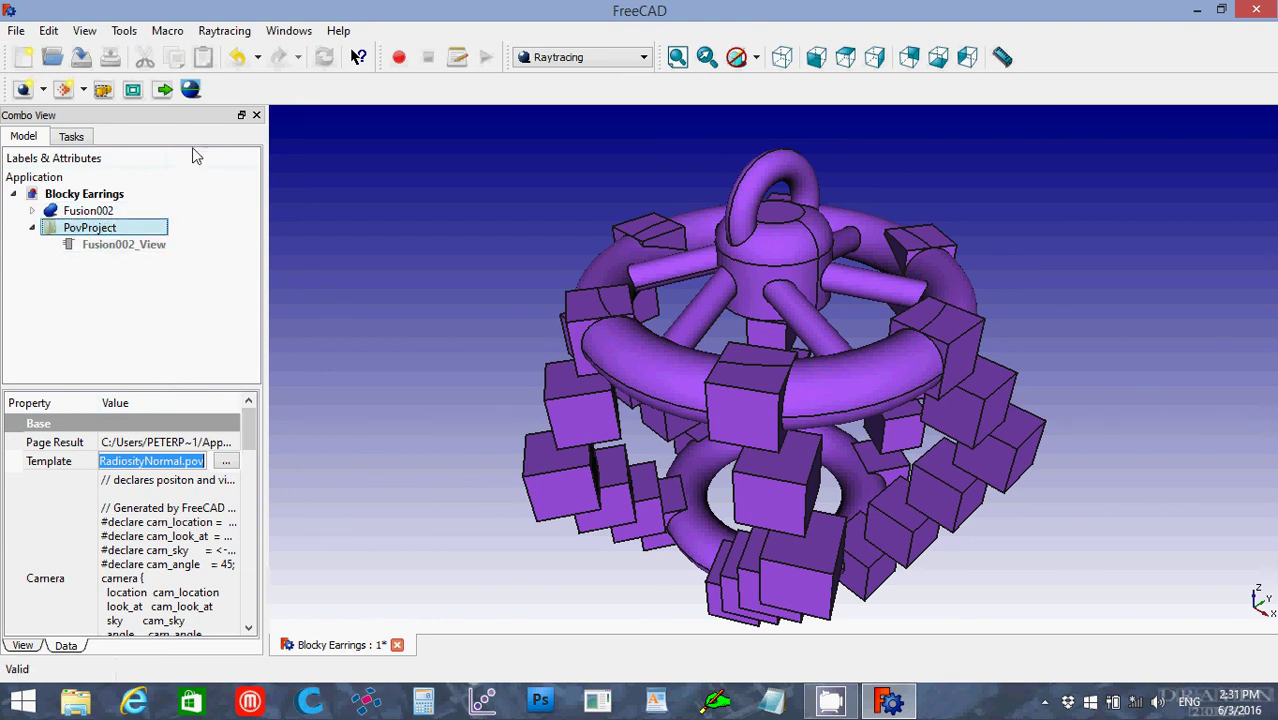
Start the POV-Ray render and name the output image 'Blocky Earrings.png'.
{"action": "left_click", "coordinate": [191, 90]}
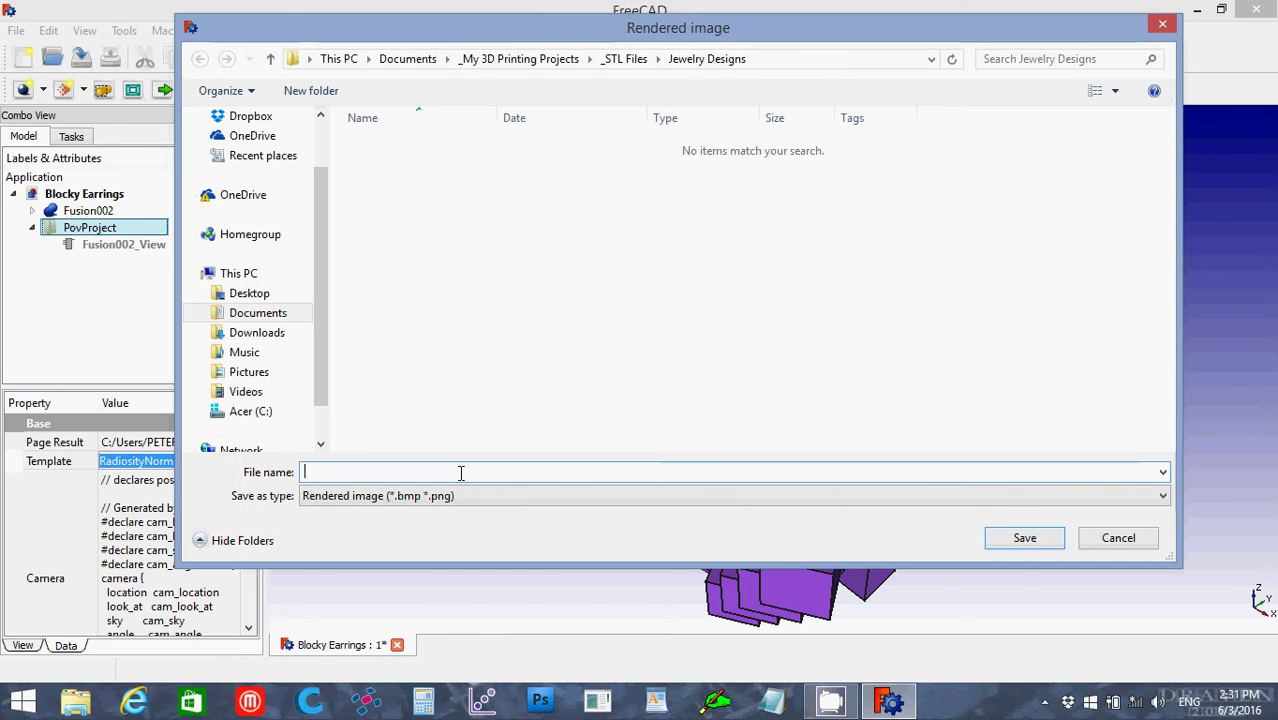
{"action": "type", "text": "Bloc"}
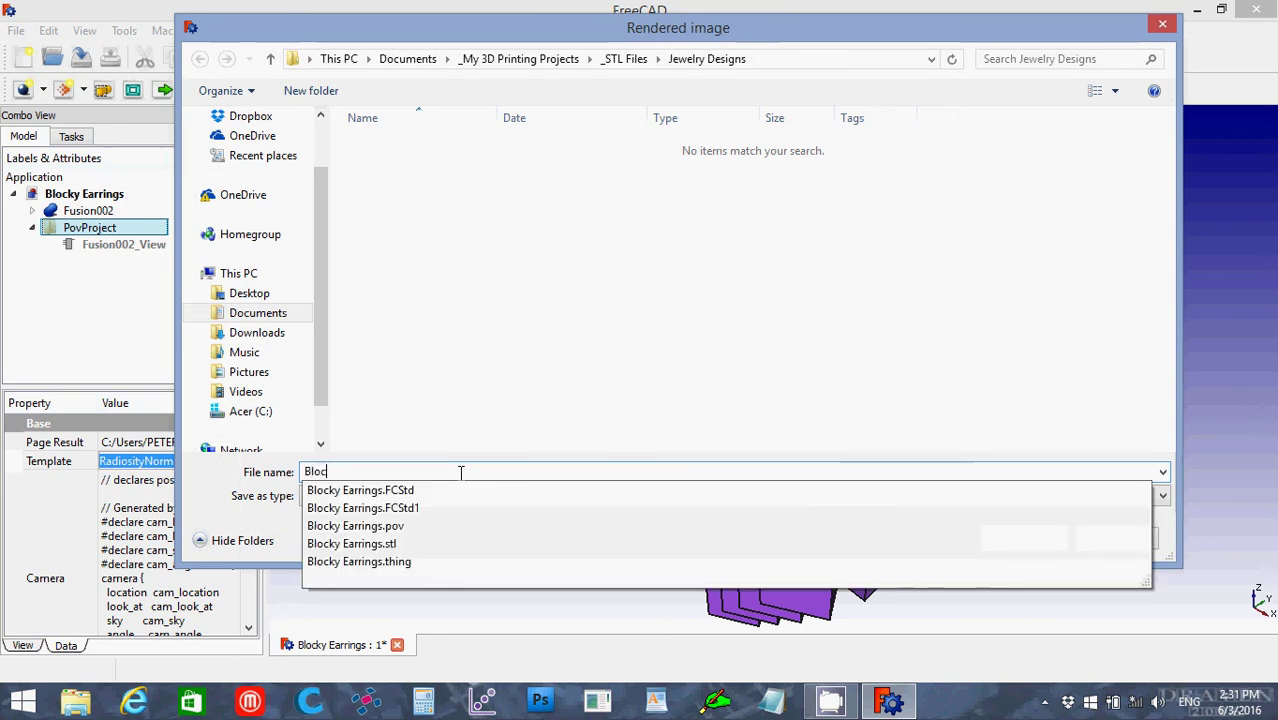
{"action": "type", "text": "ky Earrin"}
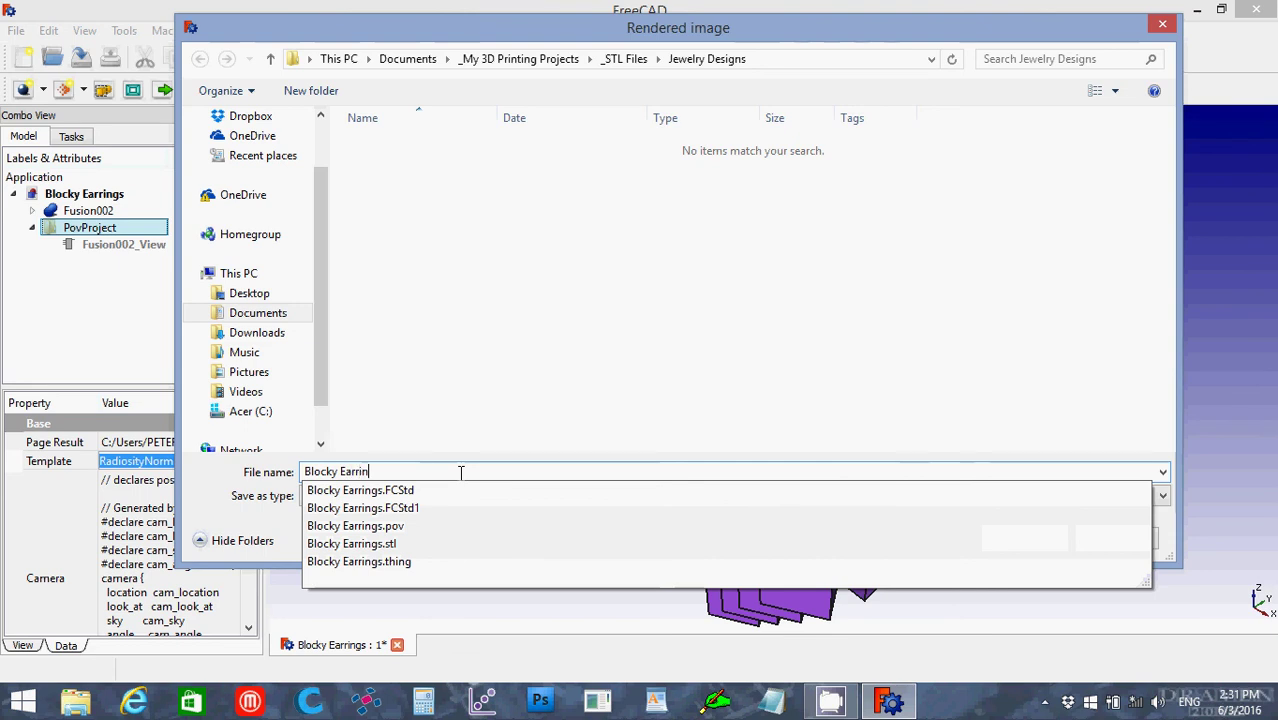
{"action": "type", "text": "gs.png"}
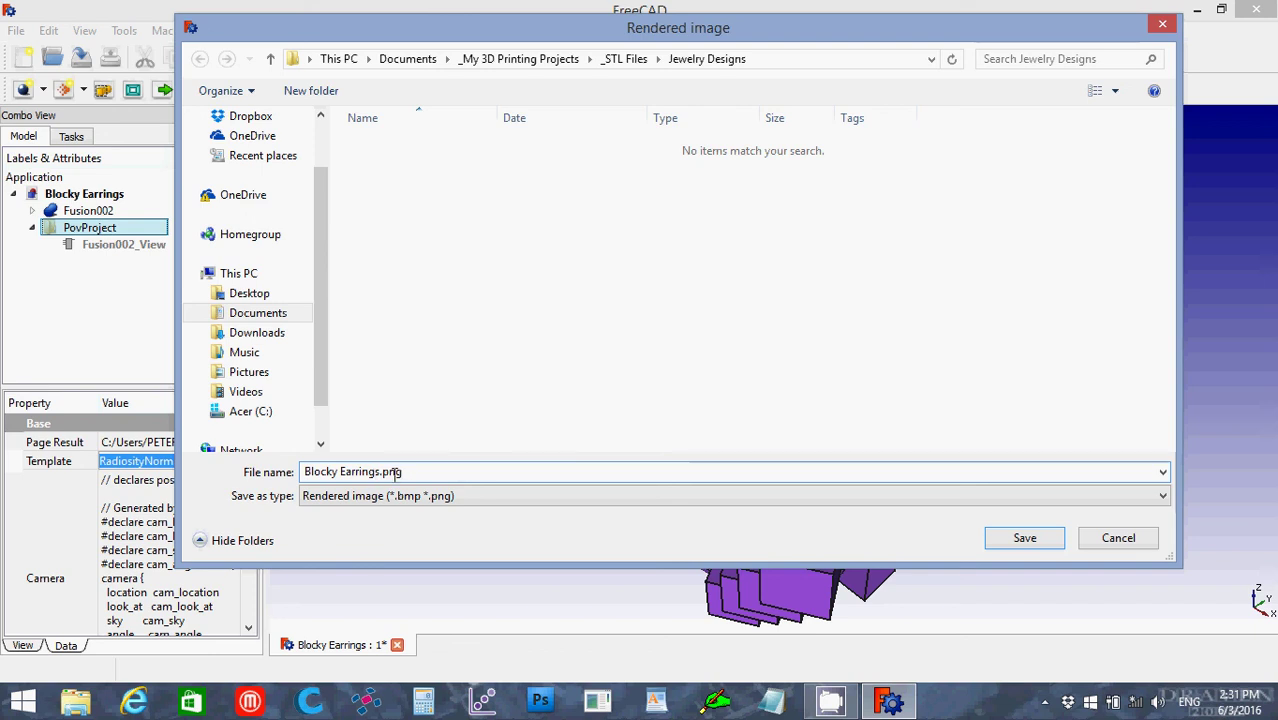
{"action": "left_click_drag", "start_coordinate": [405, 472], "coordinate": [386, 472]}
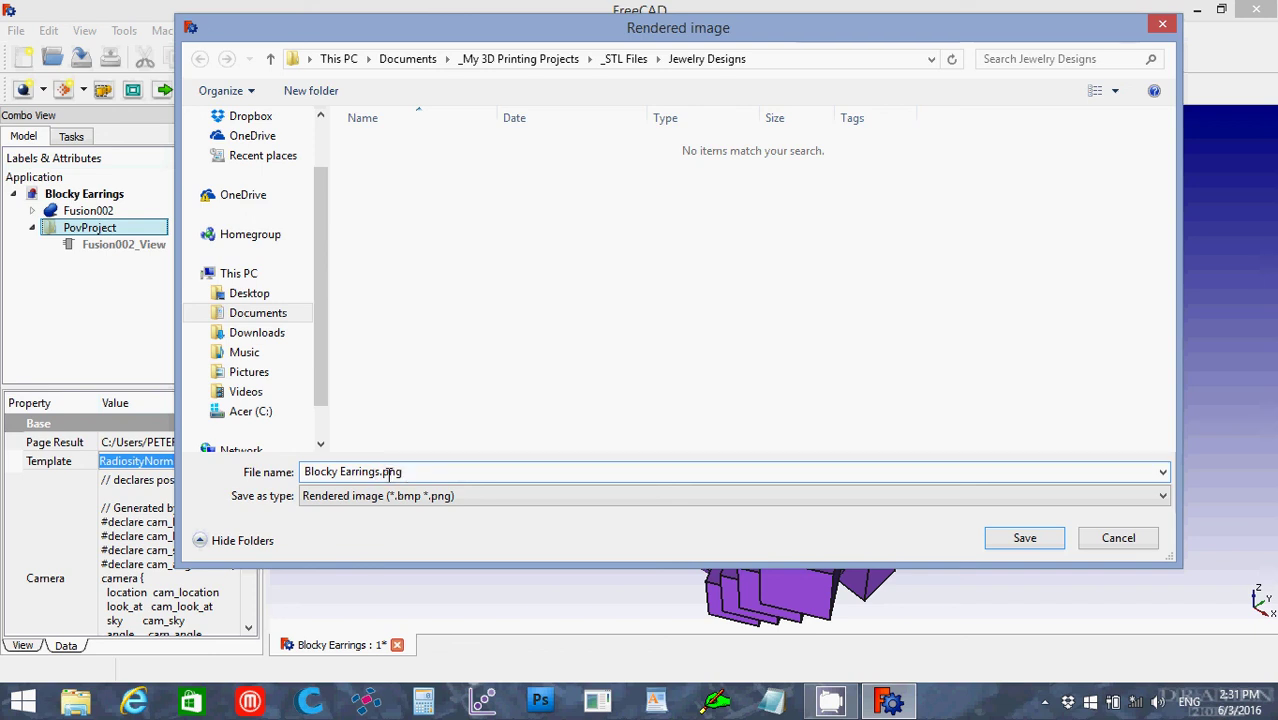
{"action": "left_click", "coordinate": [407, 472]}
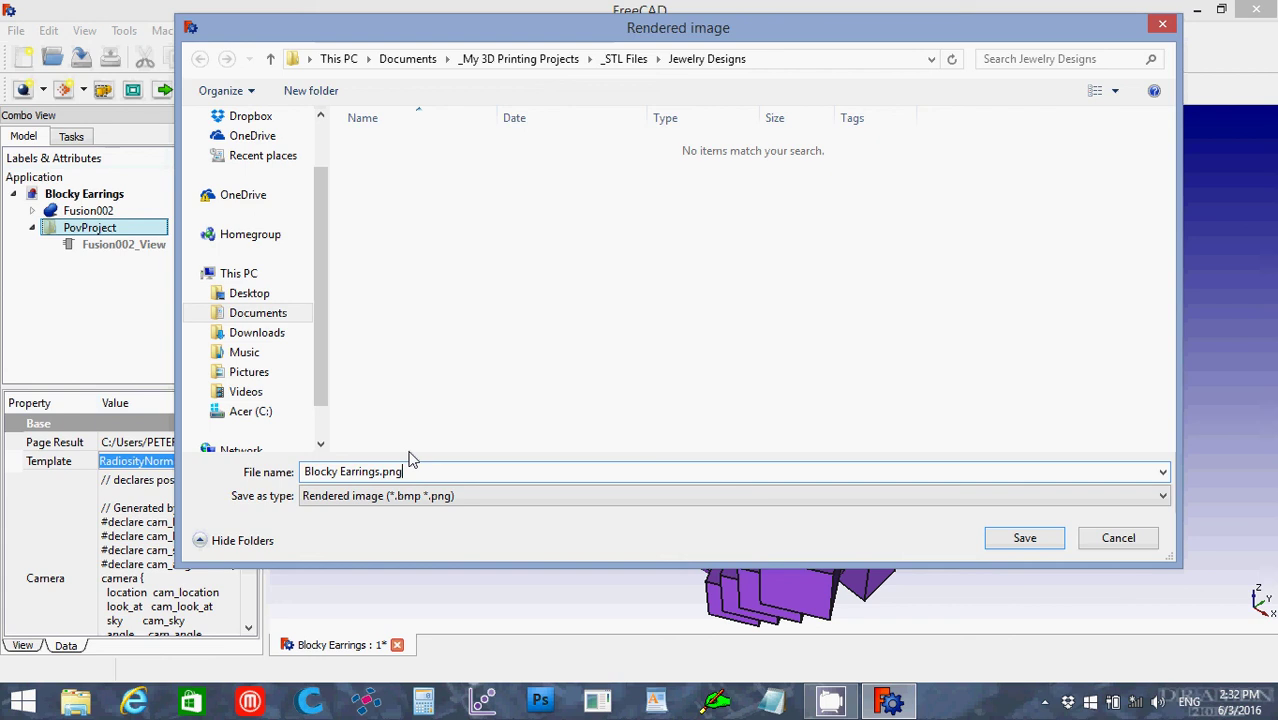
Save the render as Blocky Earrings.png, fit it to the view, then close its tab.
{"action": "left_click", "coordinate": [1030, 539]}
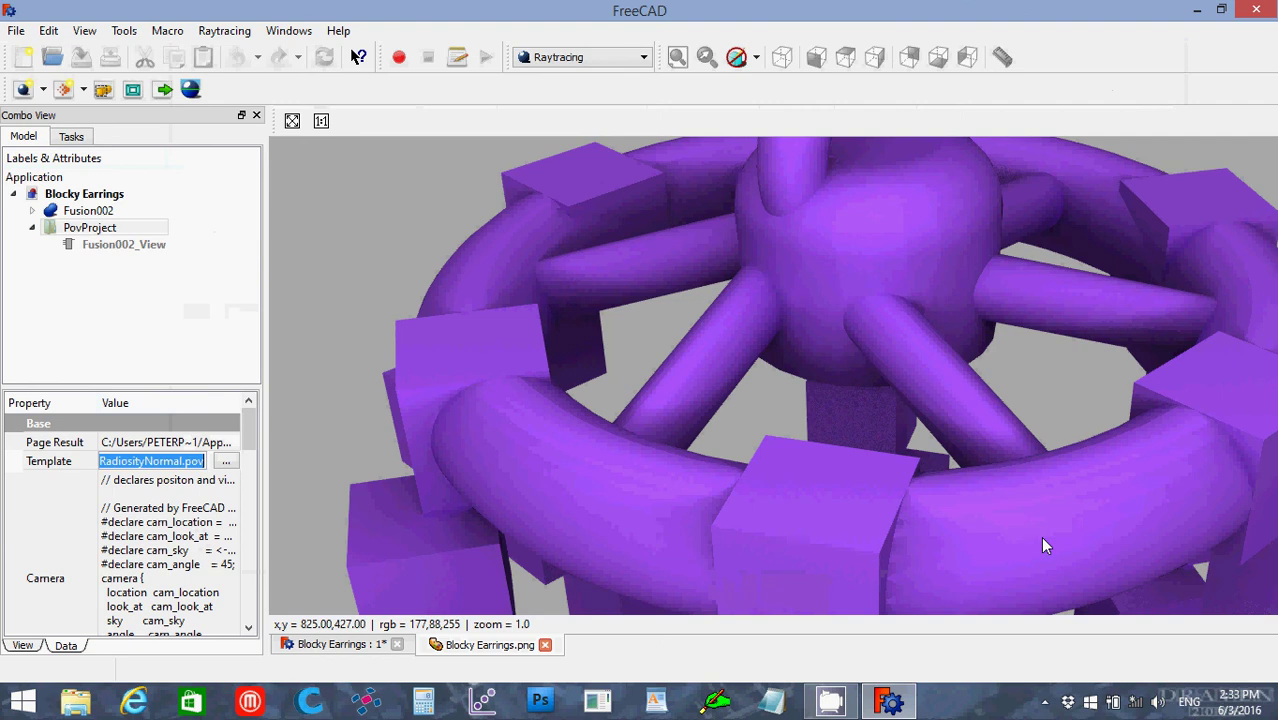
{"action": "left_click", "coordinate": [292, 121]}
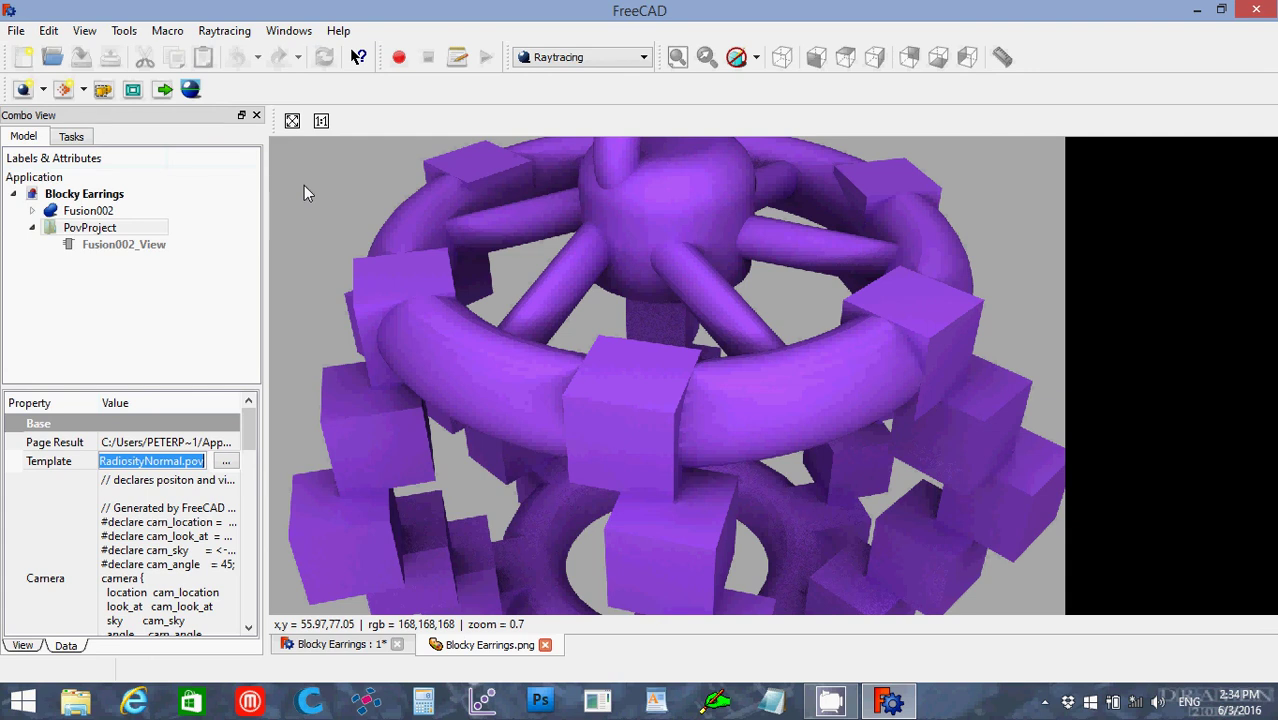
{"action": "left_click", "coordinate": [545, 645]}
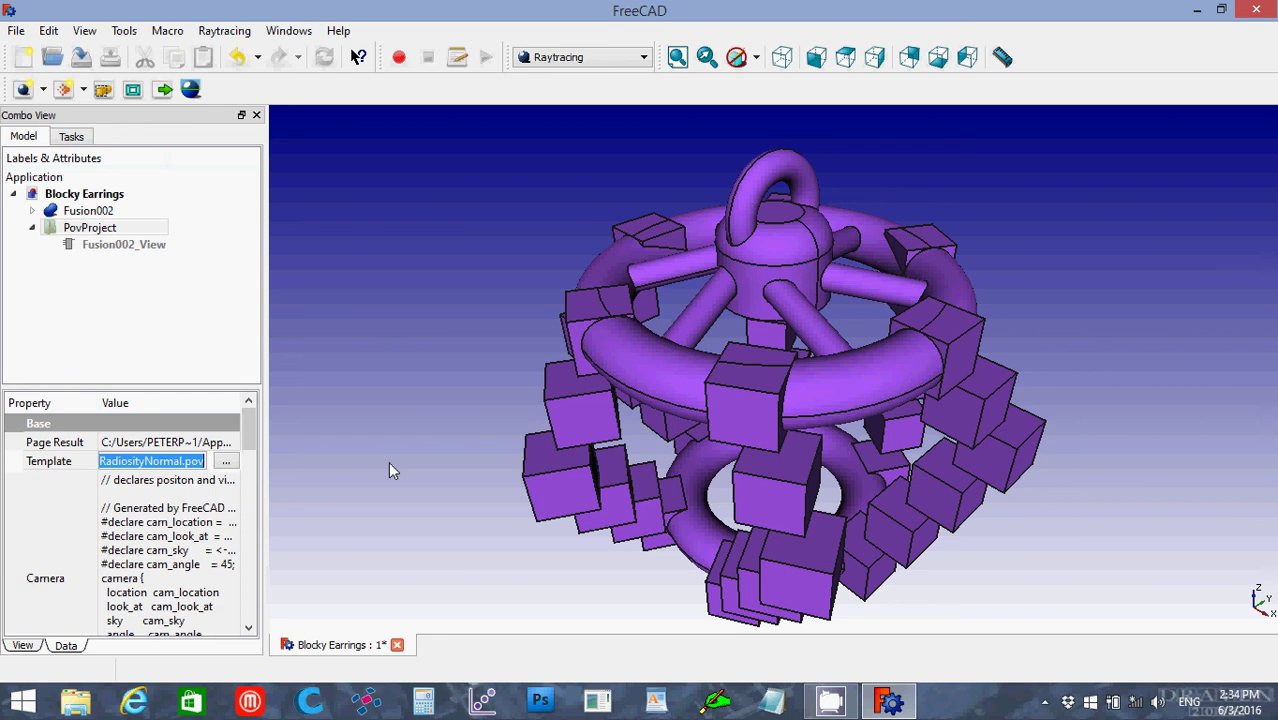
Zoom out until the whole earring fits the view and select PovProject.
{"action": "scroll", "coordinate": [390, 470], "scroll_direction": "down", "scroll_amount": 1}
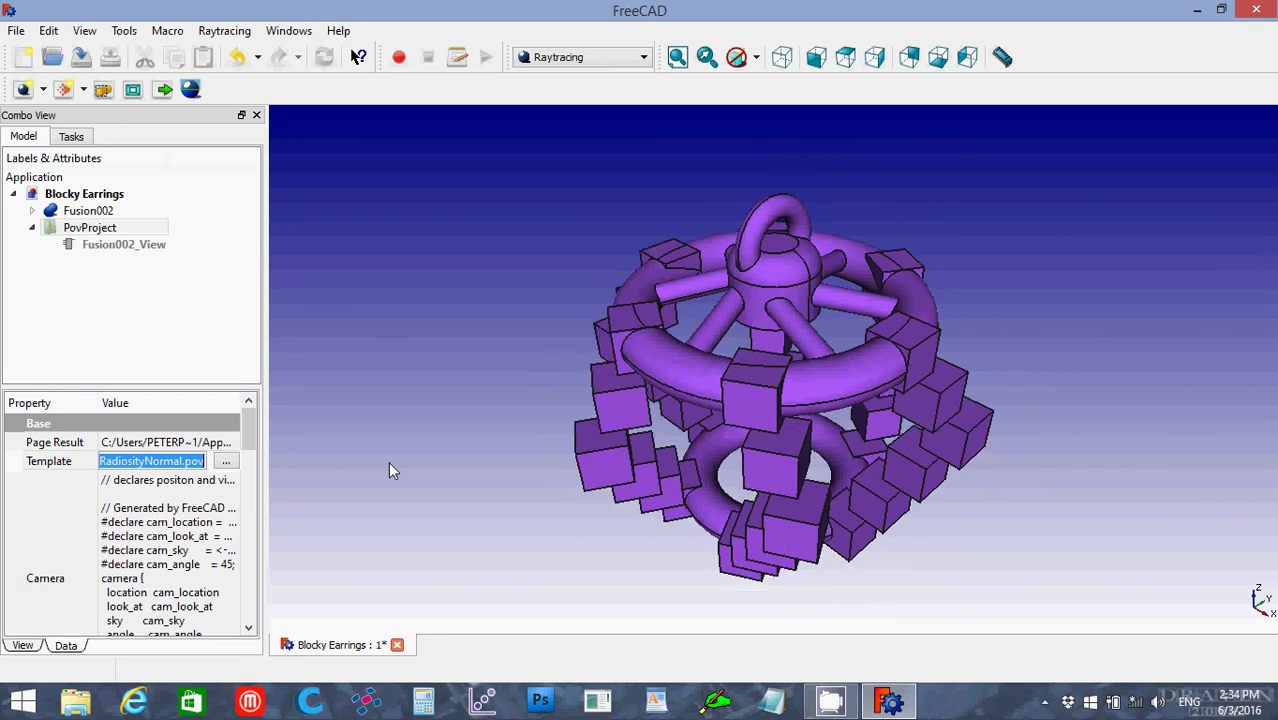
{"action": "scroll", "coordinate": [390, 470], "scroll_direction": "down", "scroll_amount": 2}
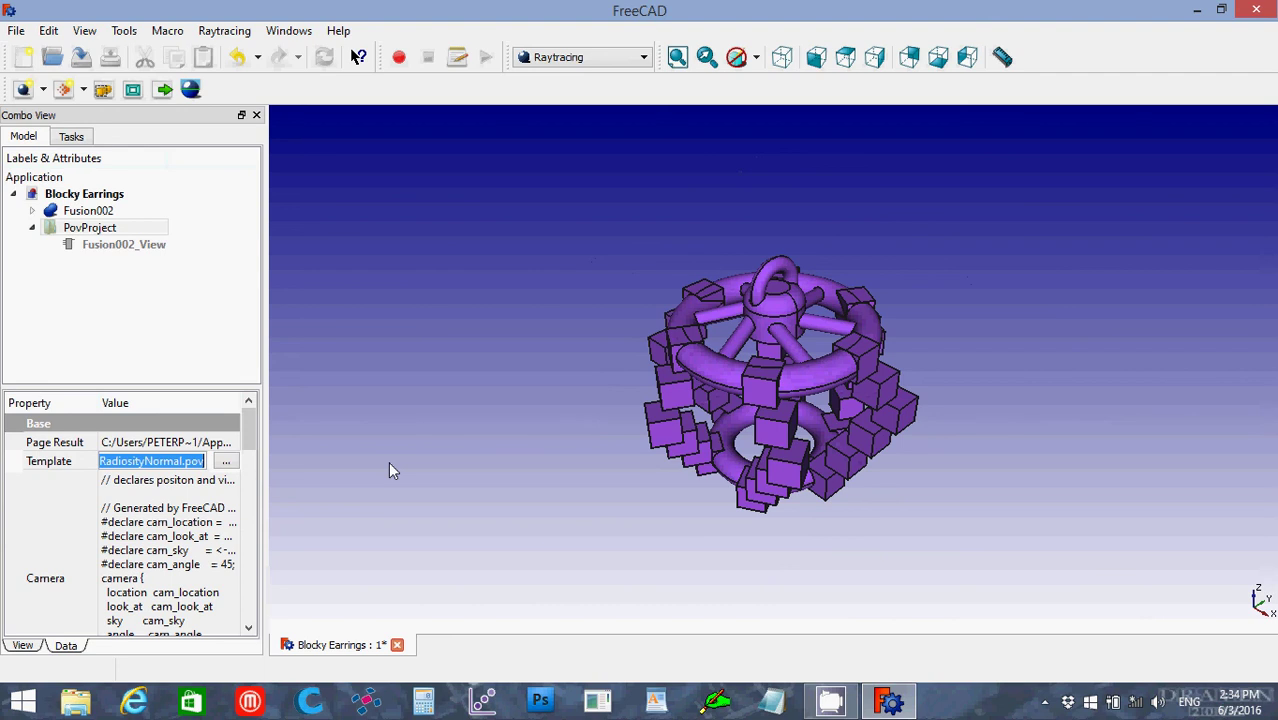
{"action": "left_click", "coordinate": [99, 233]}
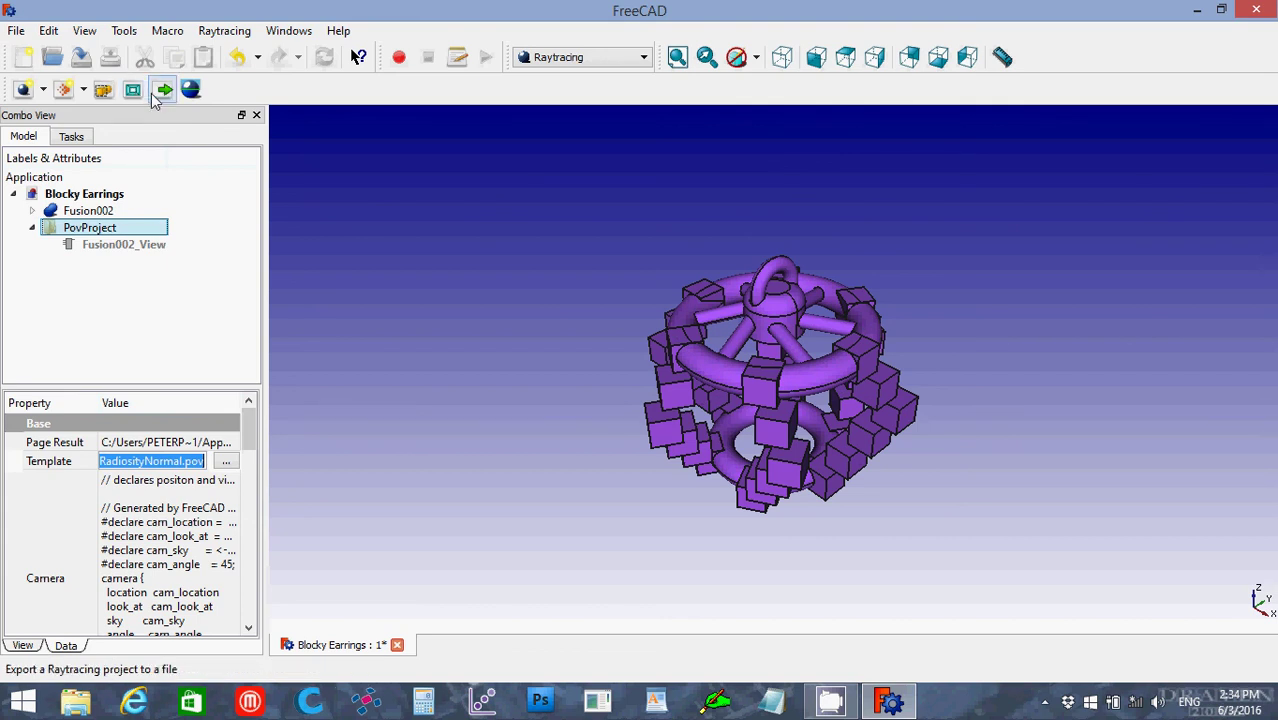
Re-export the project over the existing Blocky Earrings.pov file.
{"action": "left_click", "coordinate": [163, 90]}
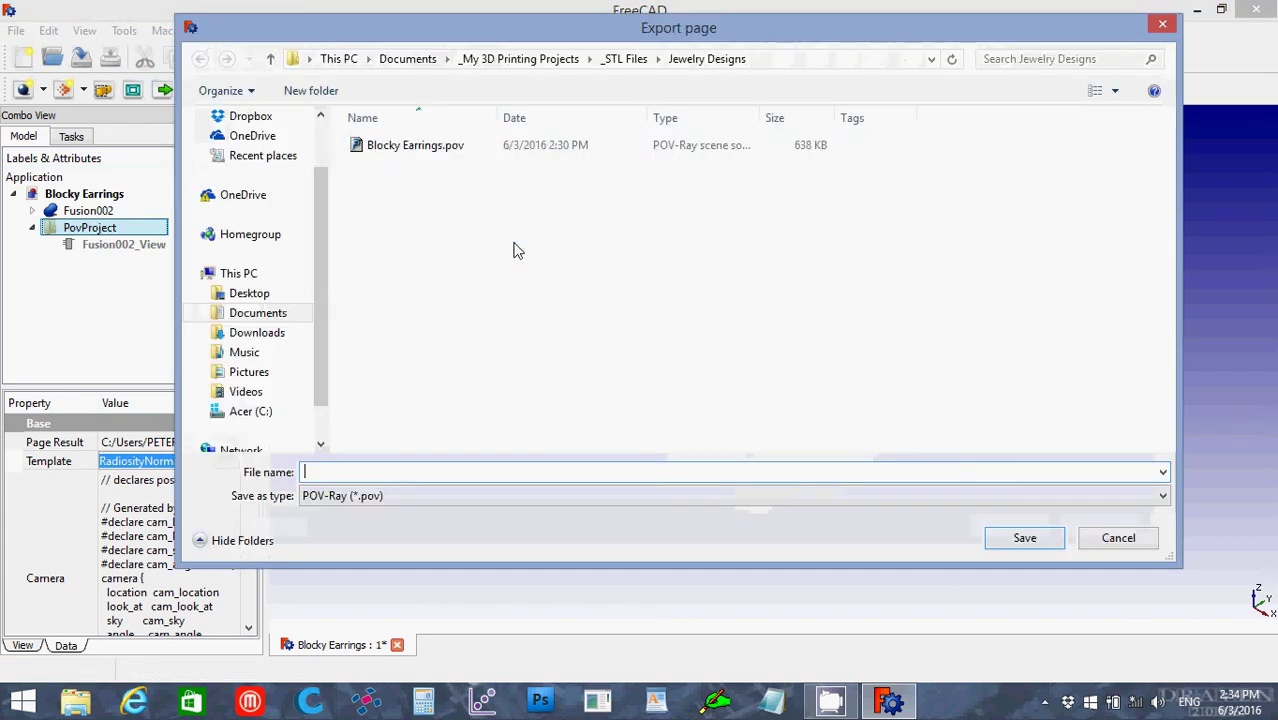
{"action": "left_click", "coordinate": [428, 148]}
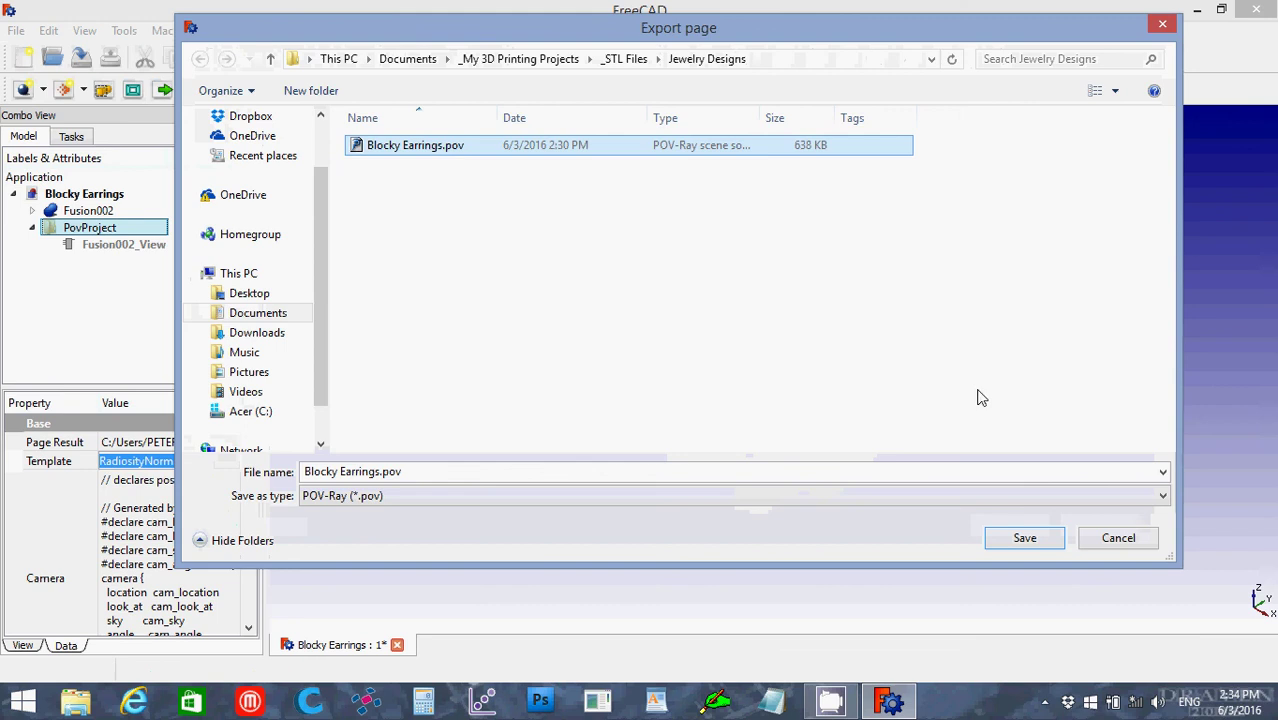
{"action": "left_click", "coordinate": [1020, 542]}
{"action": "left_click", "coordinate": [685, 353]}
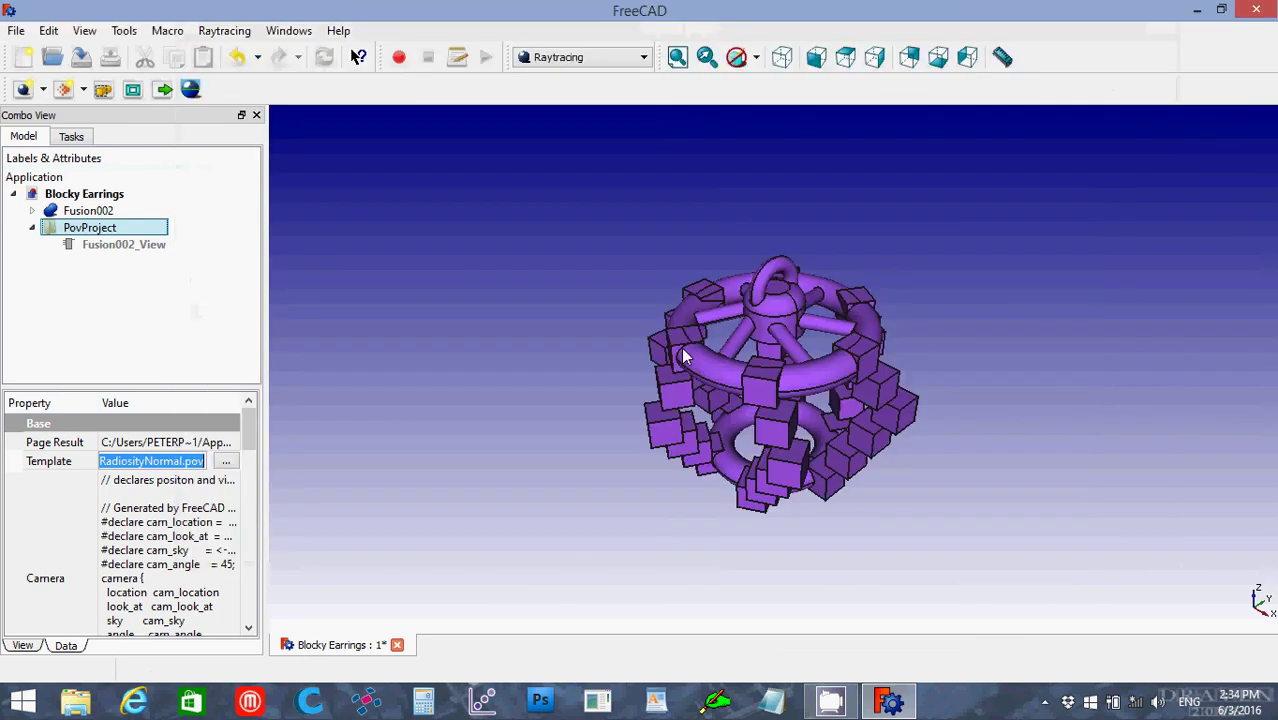
Re-render with POV-Ray, overwrite Blocky Earrings.png, and stretch the image to fit the view.
{"action": "left_click", "coordinate": [196, 101]}
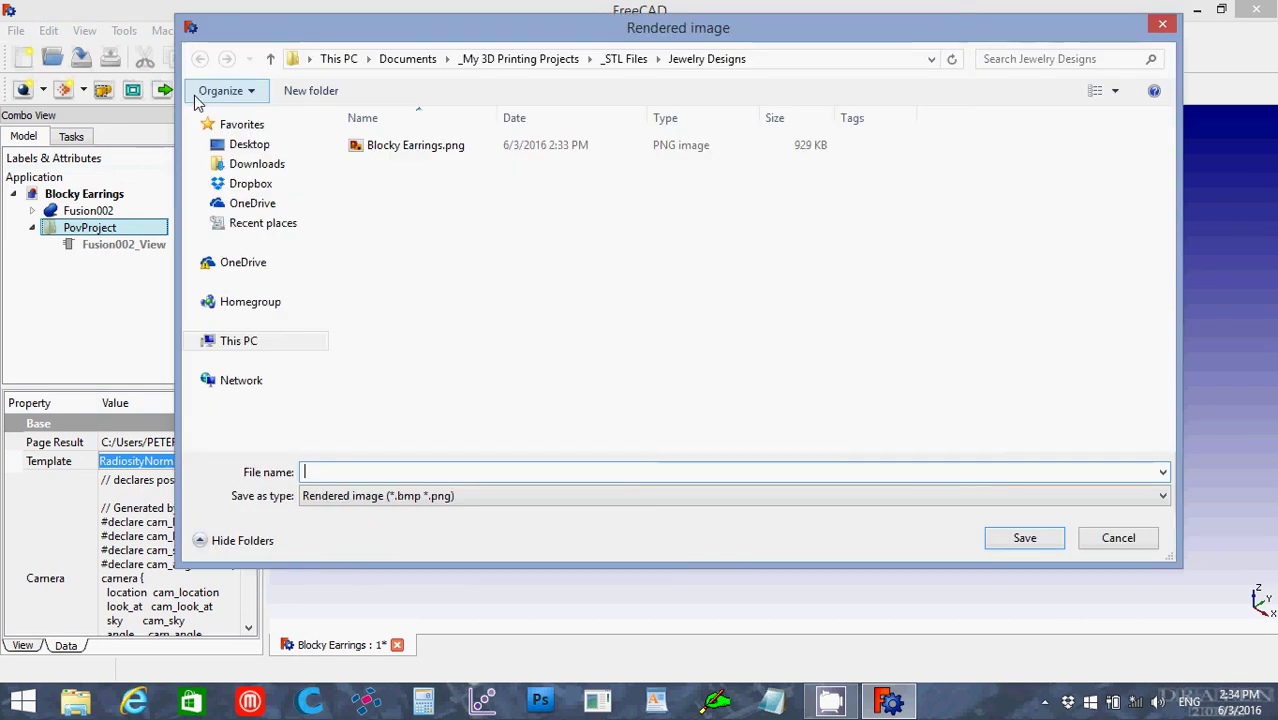
{"action": "left_click", "coordinate": [420, 147]}
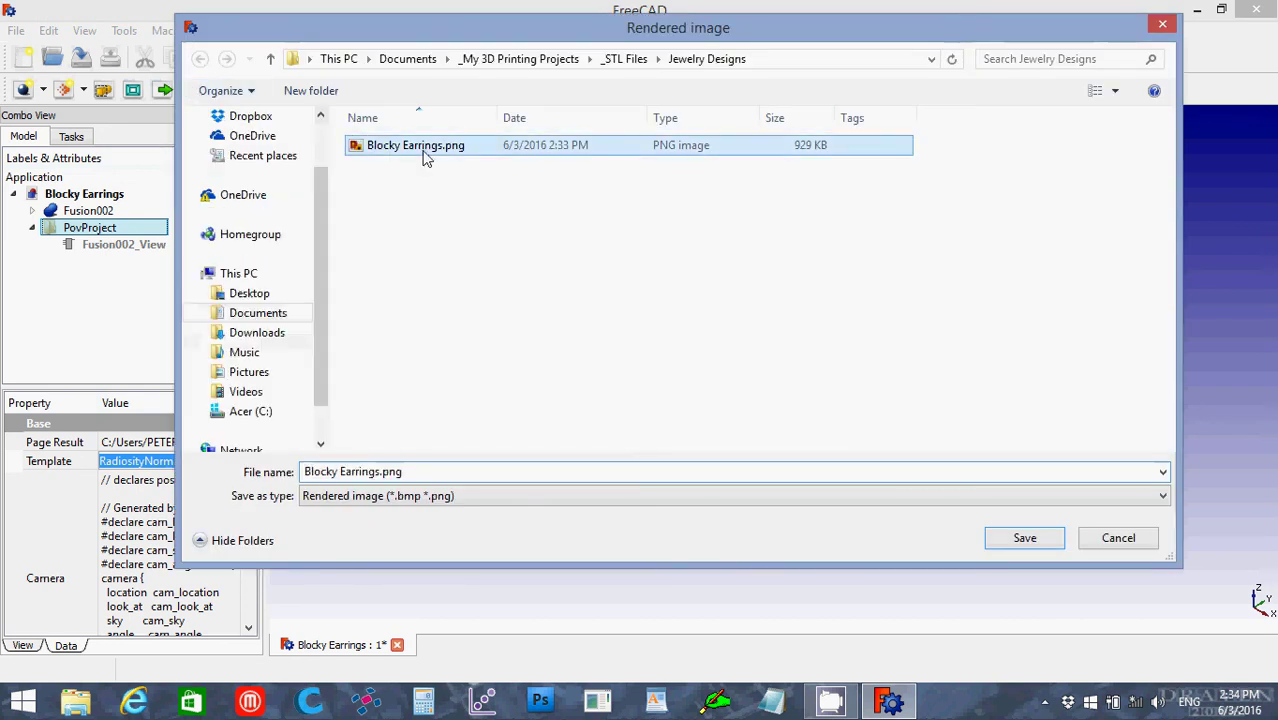
{"action": "left_click", "coordinate": [1022, 538]}
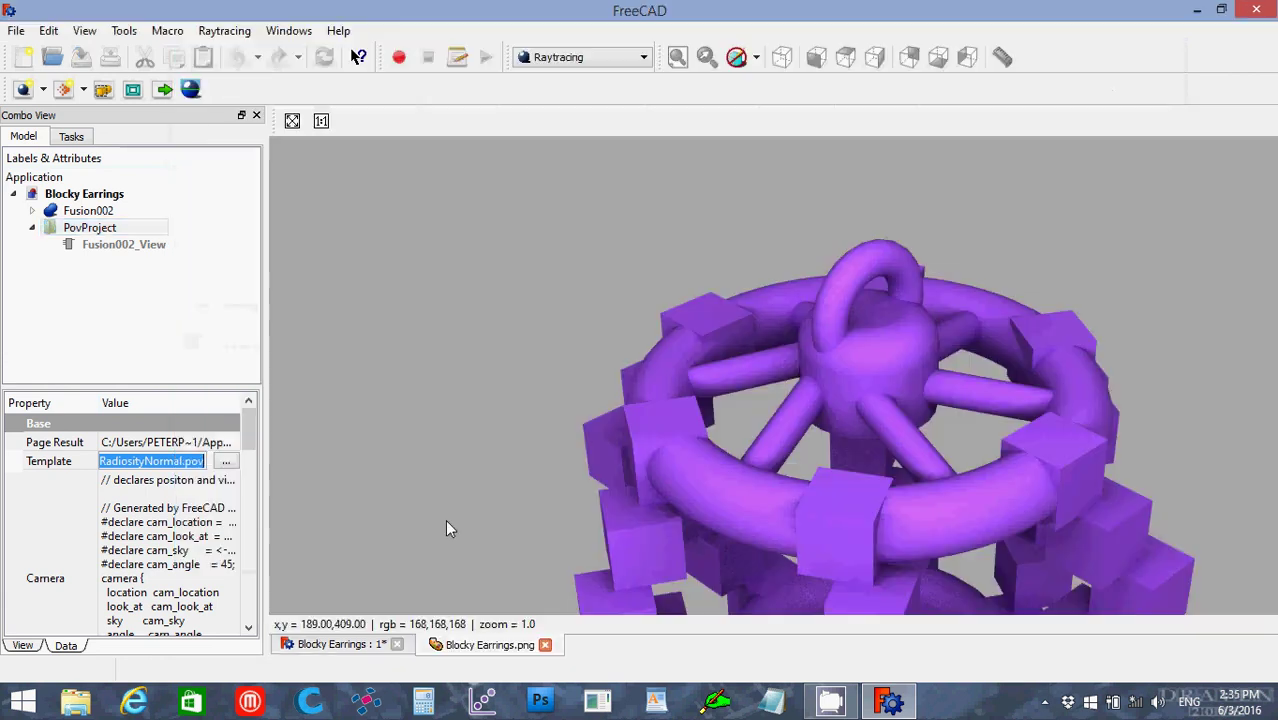
{"action": "left_click", "coordinate": [292, 121]}
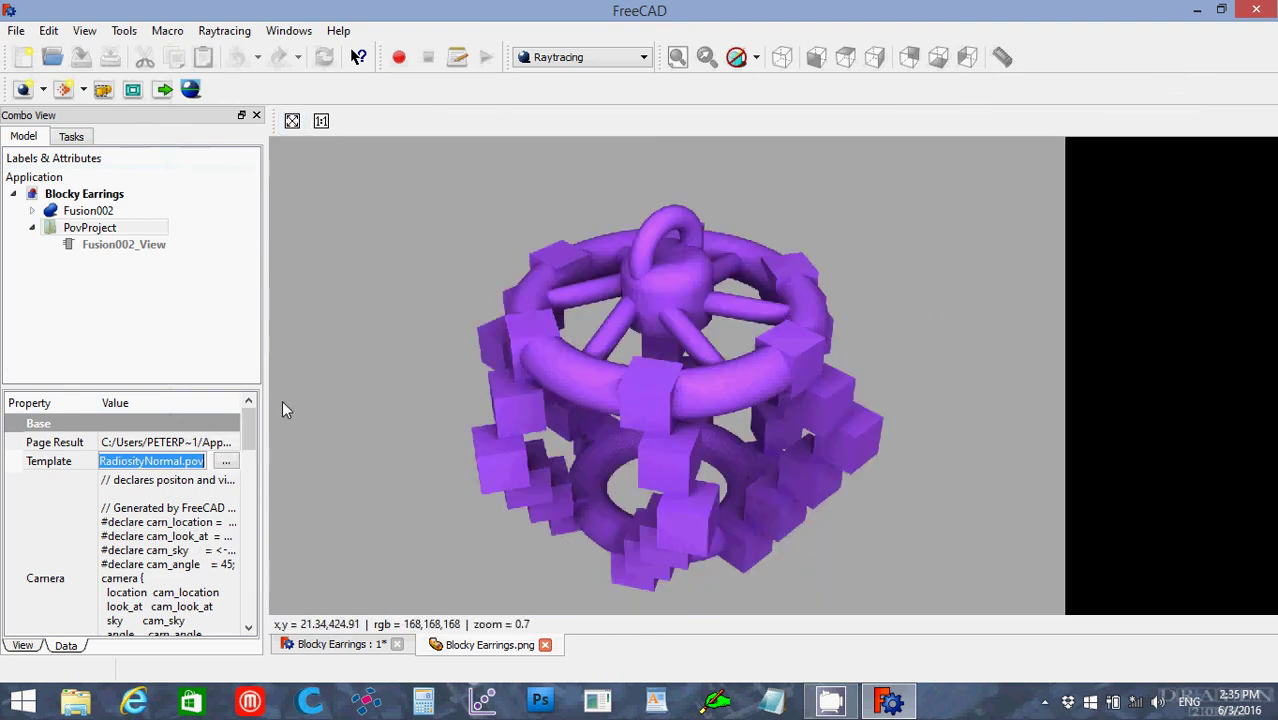